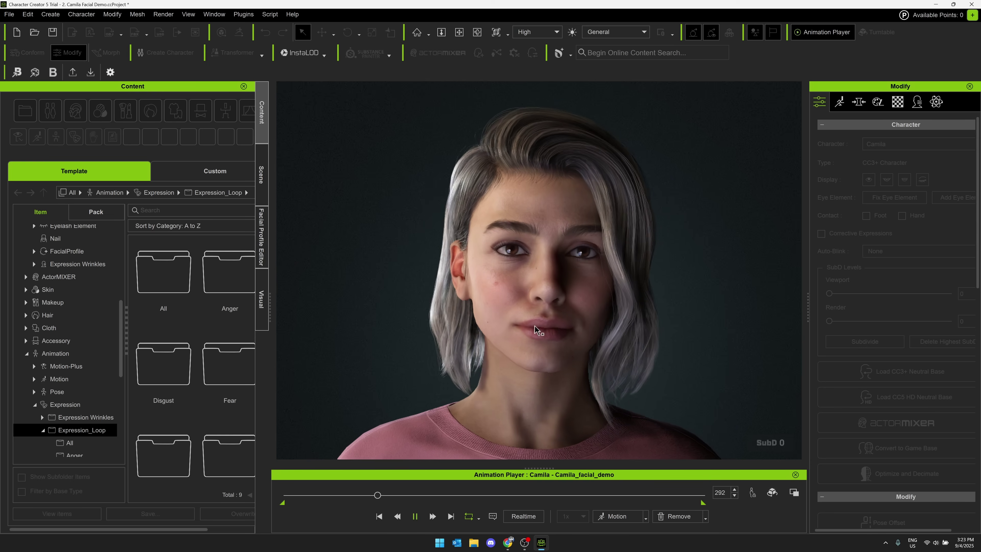
Step: Pause Camila's facial demo animation at frame 369 and bring up her Motion options
click(414, 516)
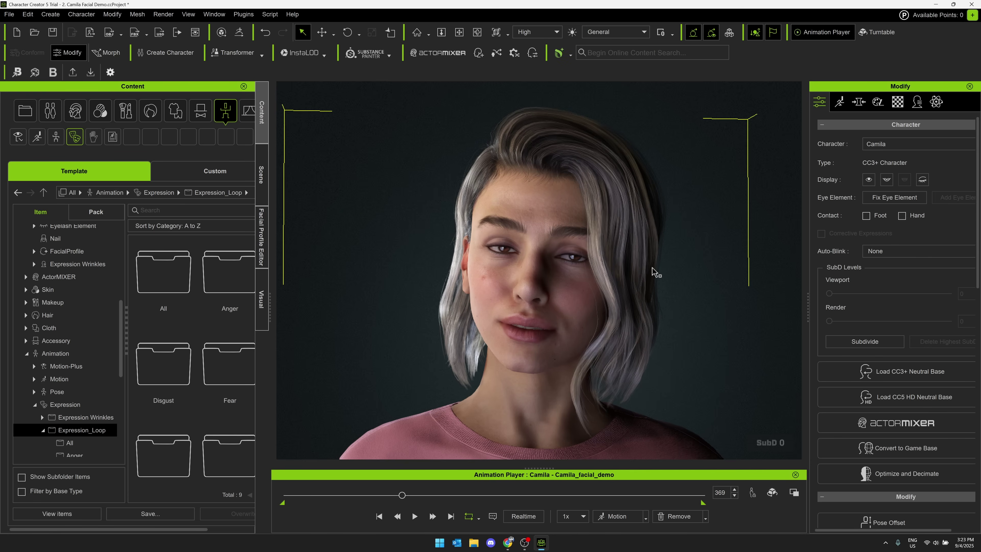
click(840, 102)
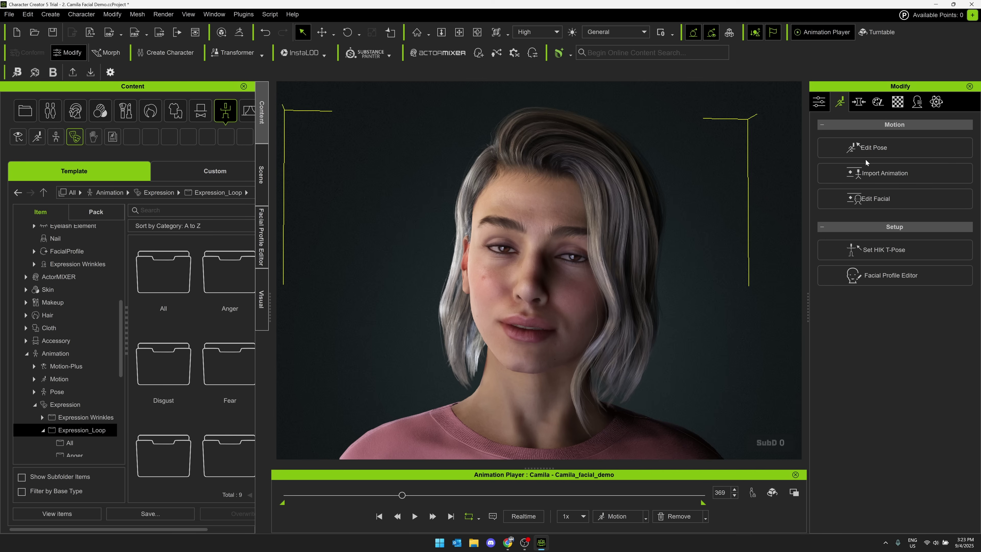
Step: Preview several Happy expressions, settle on A3_Happy, then close the facial editor
click(874, 199)
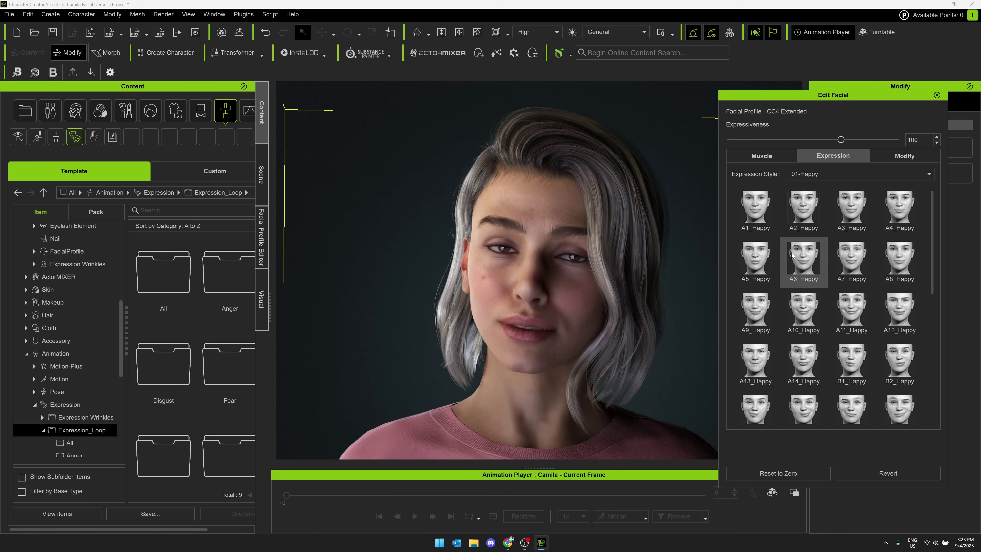
click(803, 258)
click(803, 309)
click(772, 317)
click(769, 359)
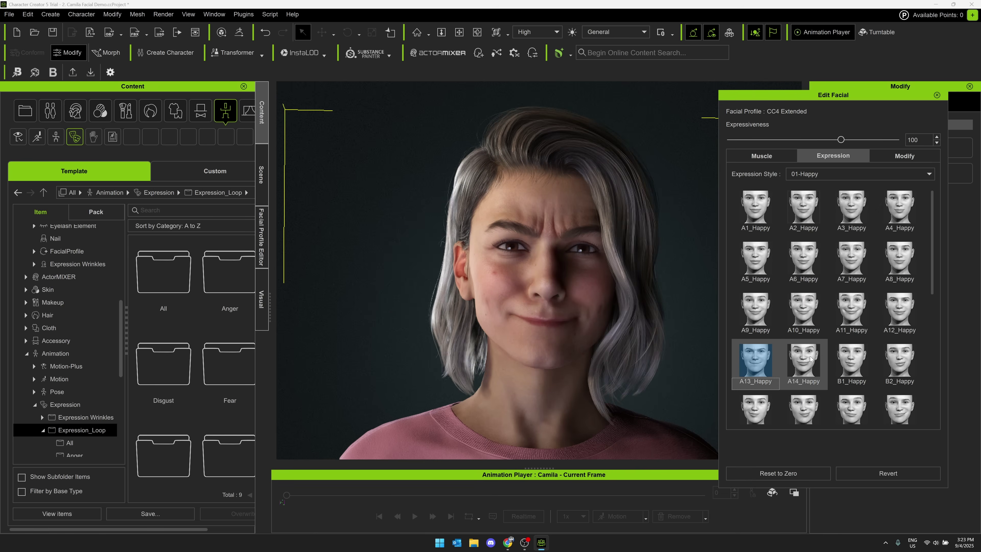
click(815, 361)
click(865, 313)
click(874, 223)
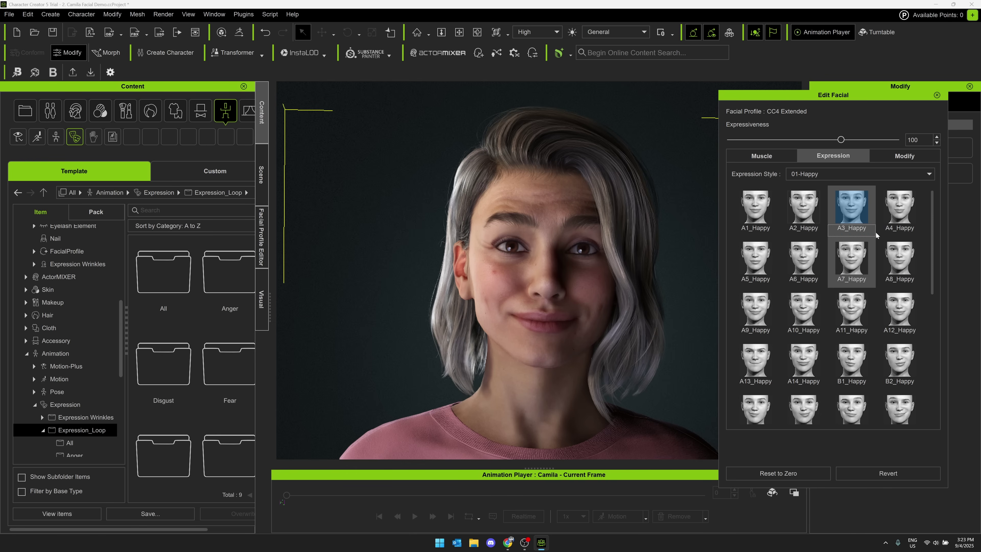
click(937, 96)
Step: Start ActorMIXER from the current character, undock its panel and browse Head, Body and Character mixing
click(441, 58)
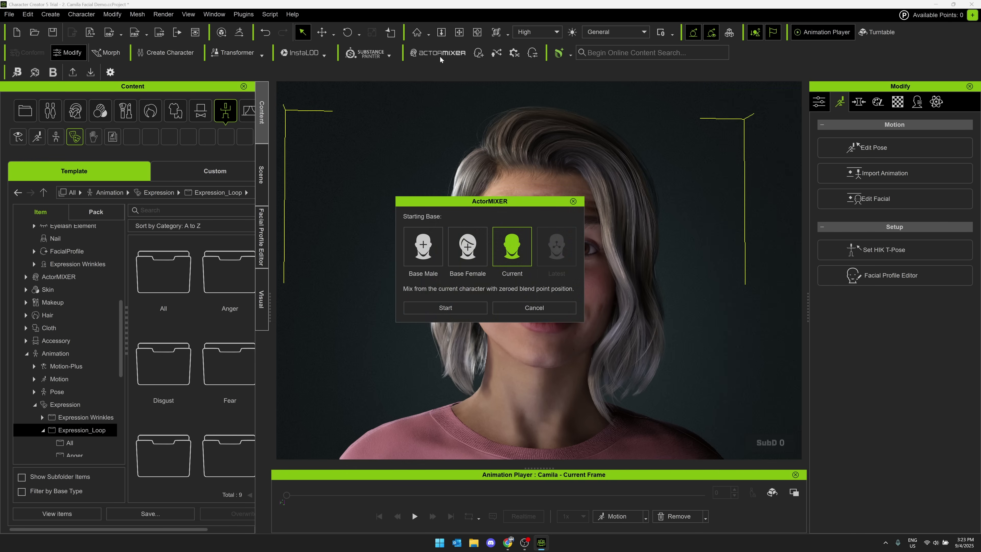
click(445, 307)
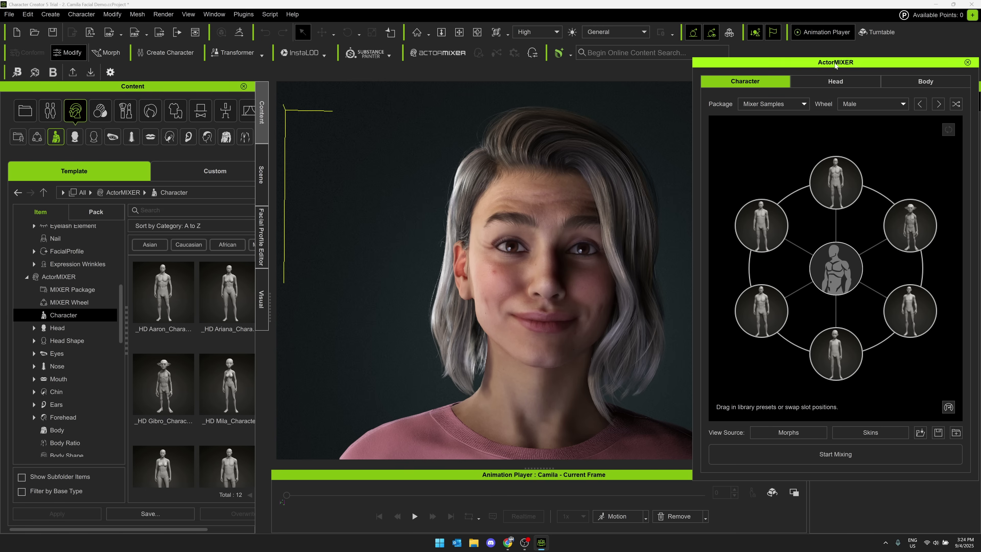
drag(824, 64, 778, 80)
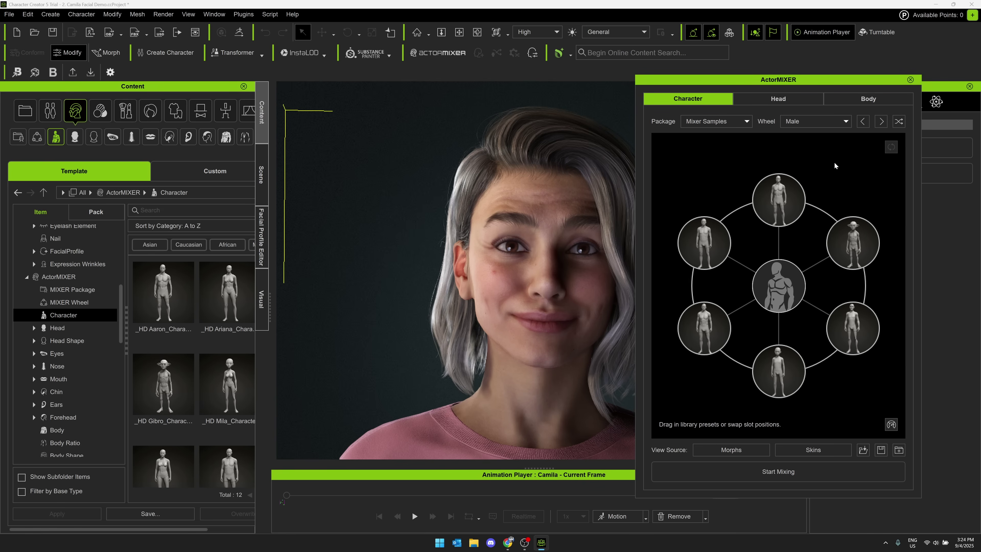
click(798, 101)
click(854, 100)
click(688, 99)
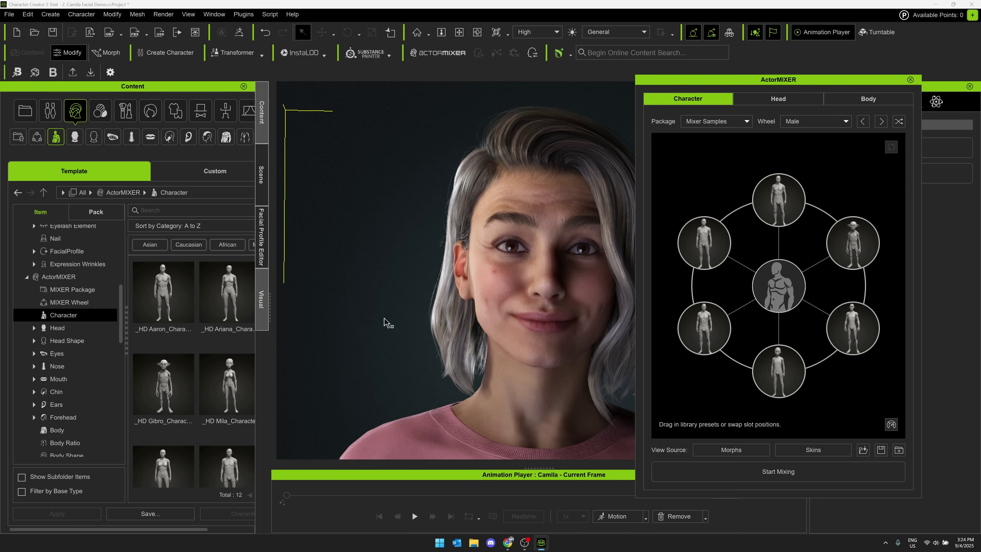
Step: Drop the Toon Neutral male and female presets onto the mixing wheel slots
click(176, 387)
scroll(175, 385, down, 5)
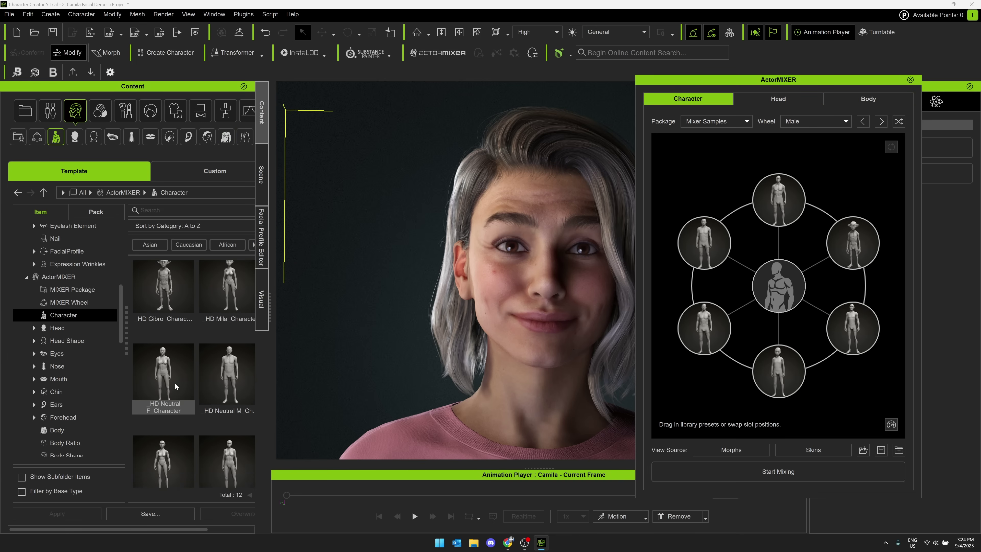
scroll(174, 382, down, 3)
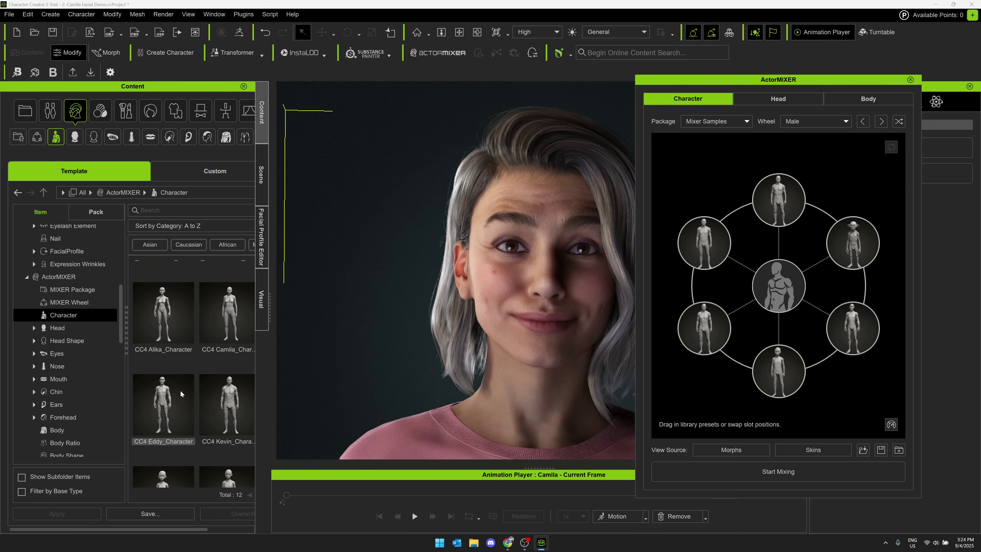
drag(231, 420, 698, 326)
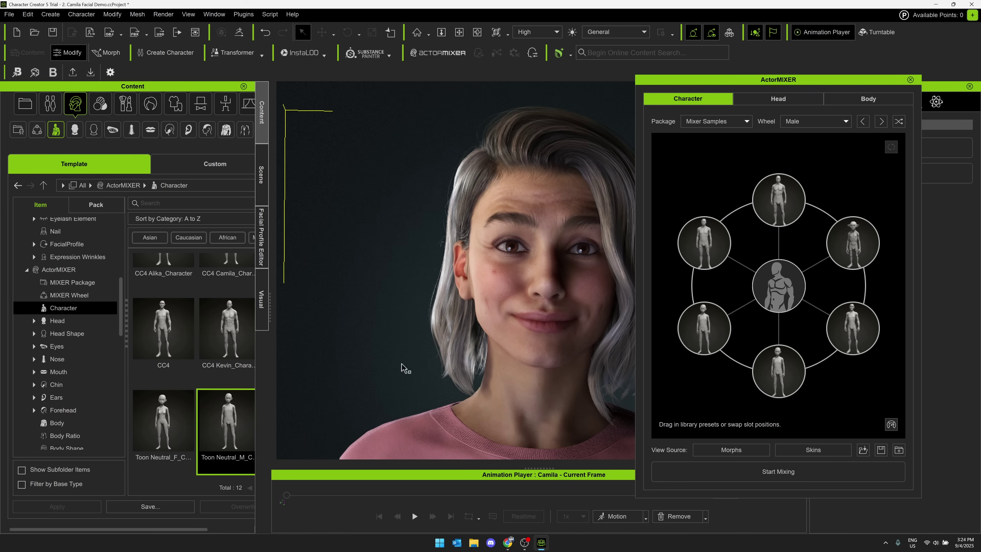
drag(163, 421, 779, 373)
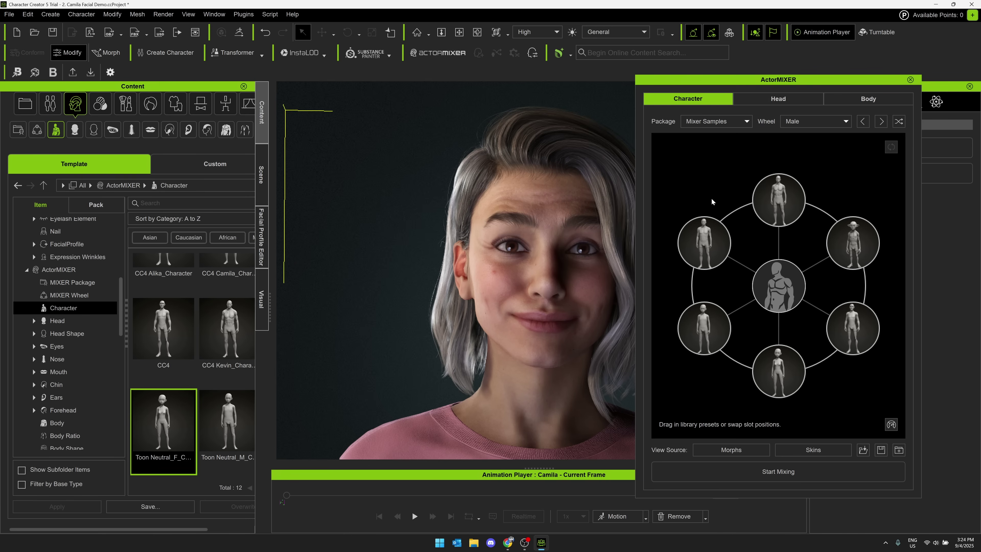
drag(782, 80, 841, 60)
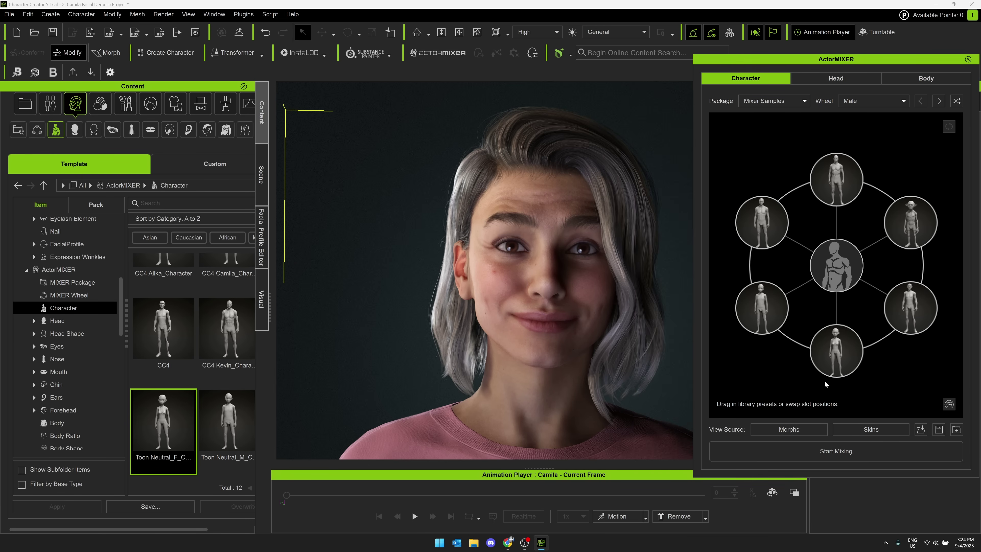
Step: Start mixing and blend Camila toward the top preset, back to realistic, then toward toon
click(850, 448)
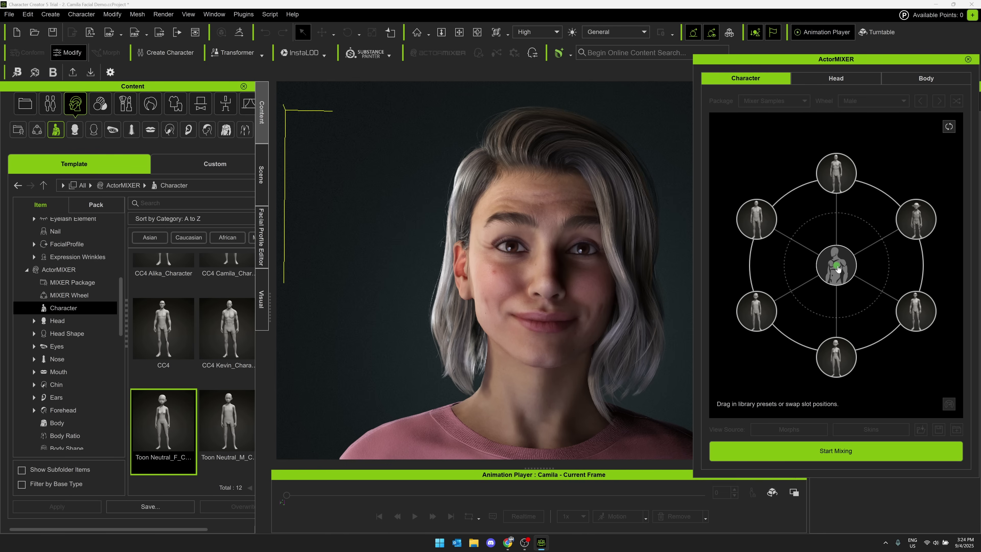
drag(838, 269, 766, 315)
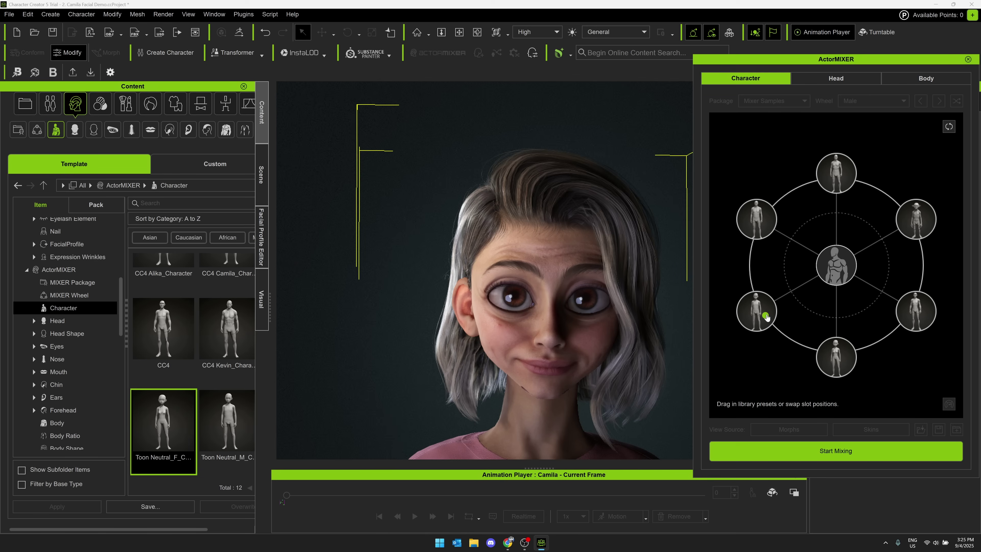
drag(767, 316, 840, 275)
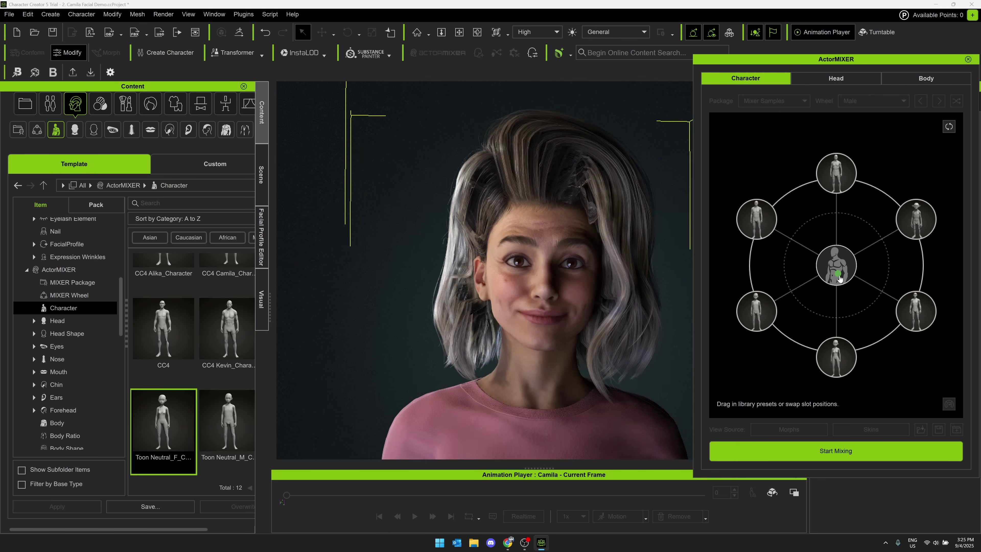
drag(840, 278, 836, 300)
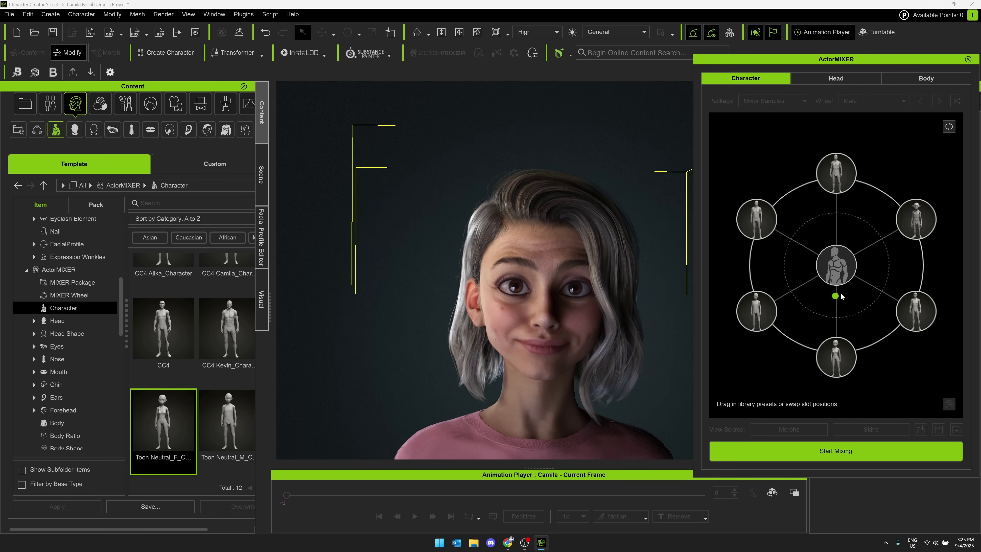
drag(838, 299, 895, 231)
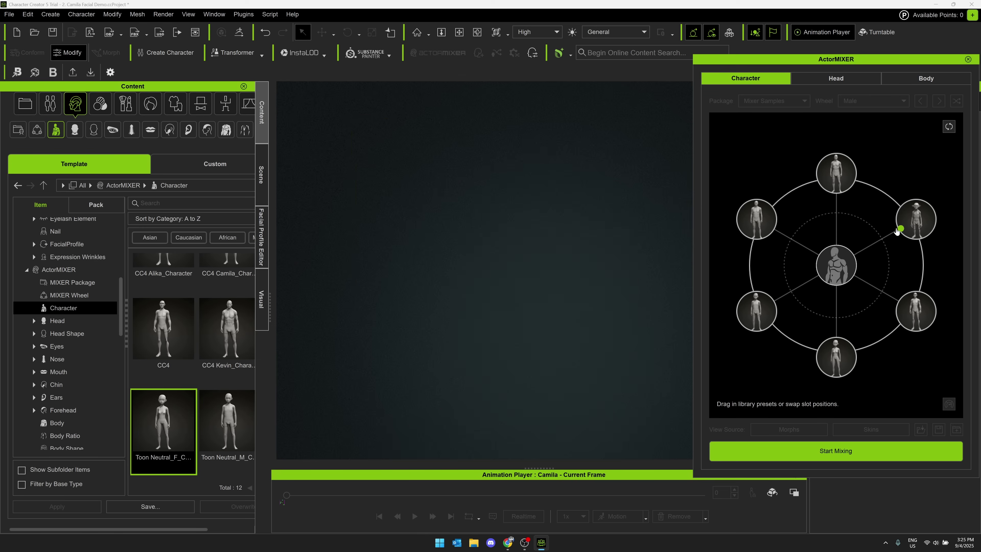
Step: Frame the full character and return the blend to a realistic smiling face
middle_drag(553, 373, 509, 117)
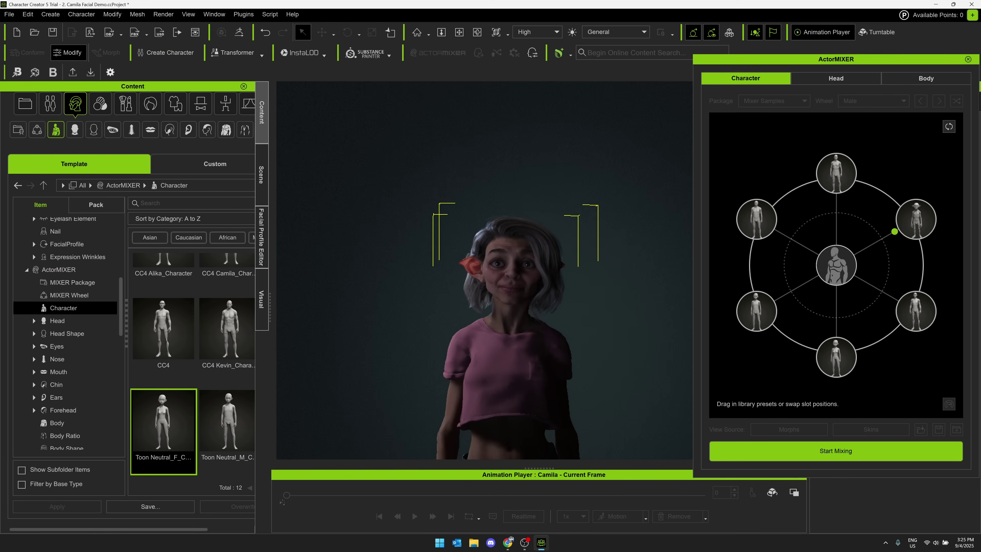
scroll(515, 383, up, 2)
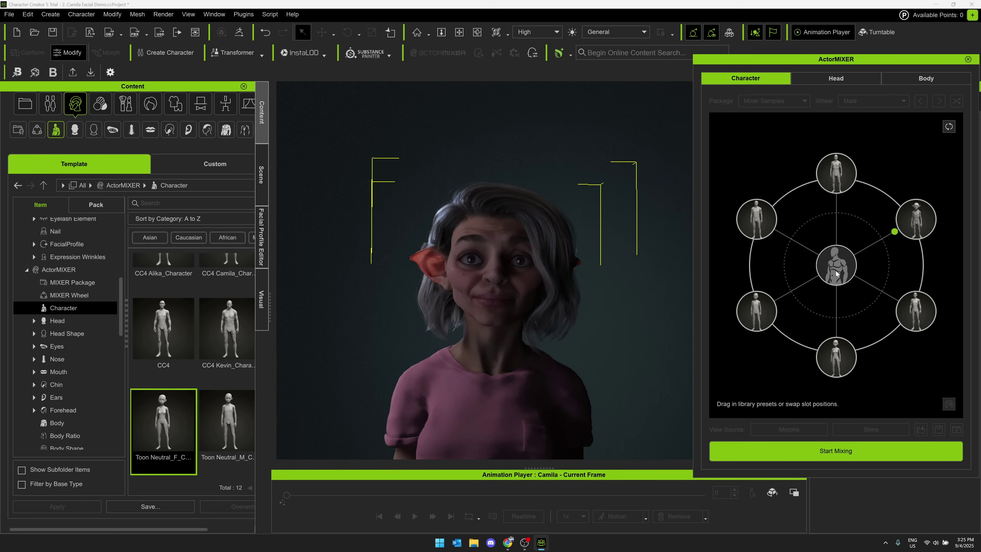
drag(894, 235, 840, 264)
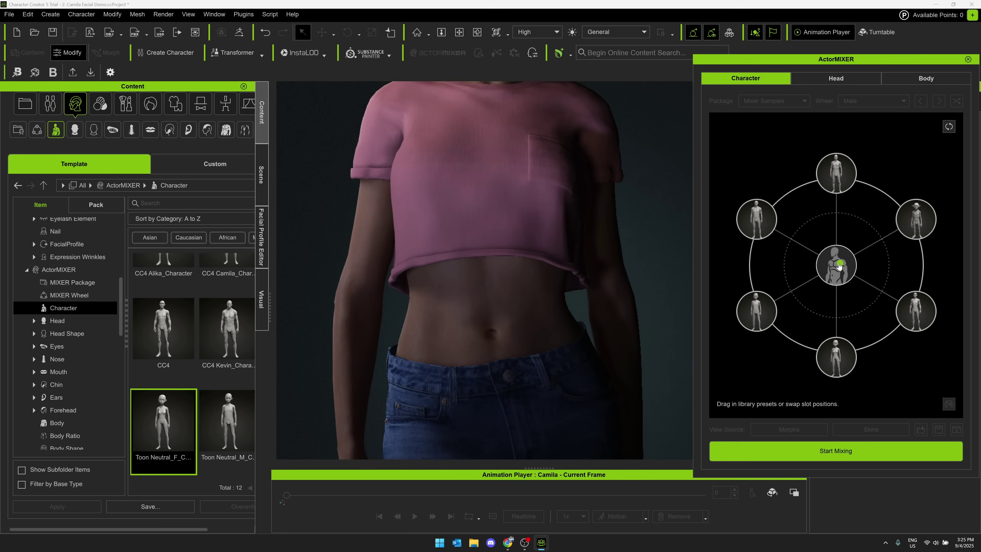
middle_drag(598, 282, 556, 383)
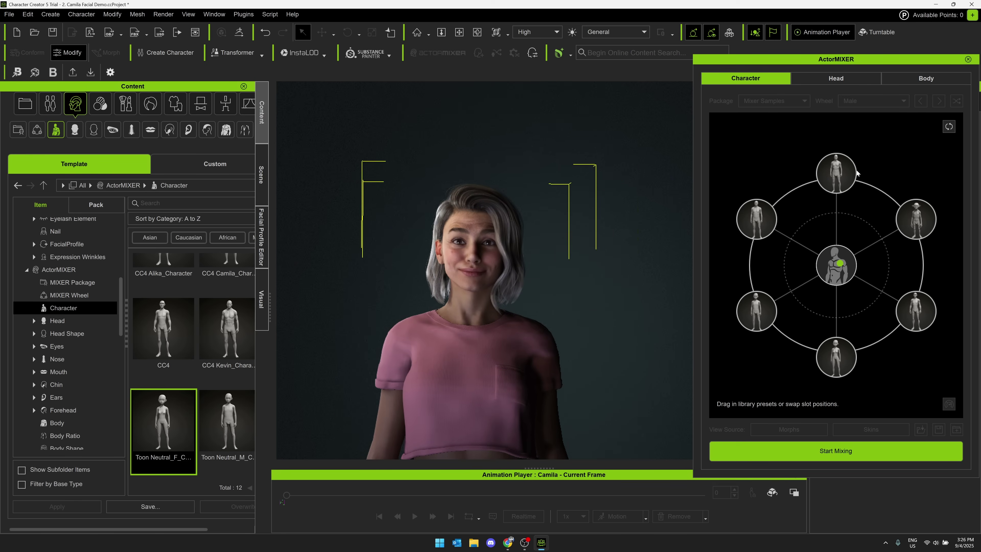
Step: Close ActorMIXER and load the 1.HD Talking Aaron project without saving, replacing everything
click(968, 59)
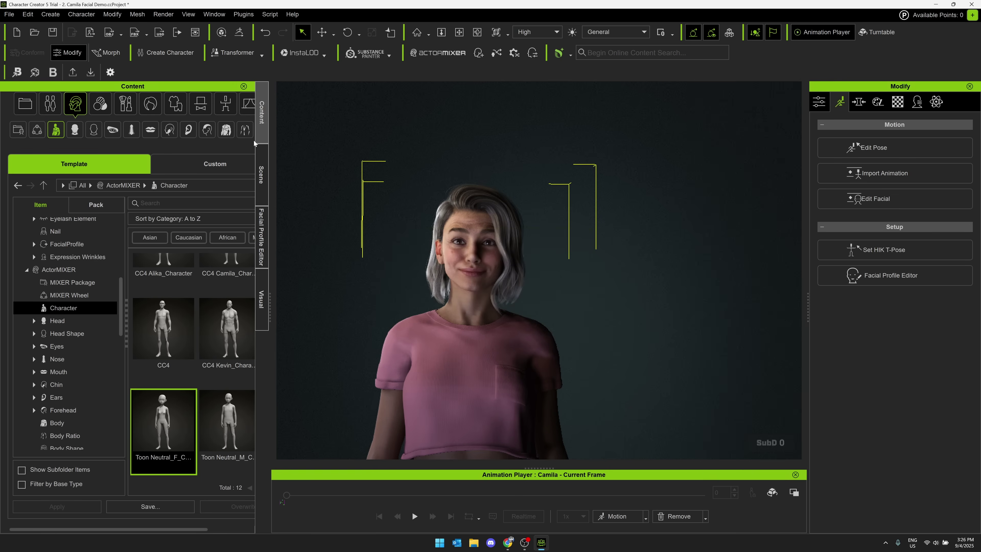
scroll(162, 329, up, 1)
scroll(81, 270, up, 3)
scroll(46, 143, up, 1)
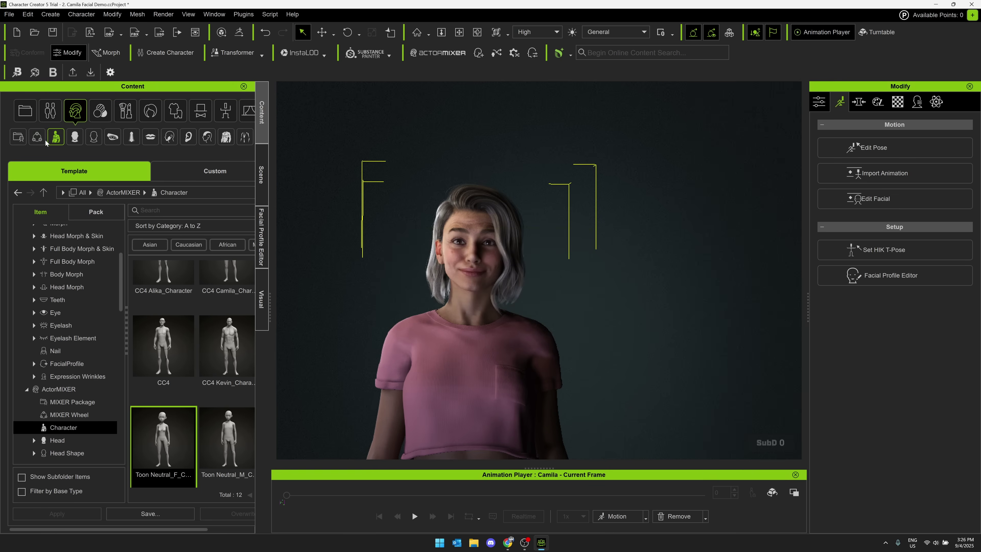
click(25, 110)
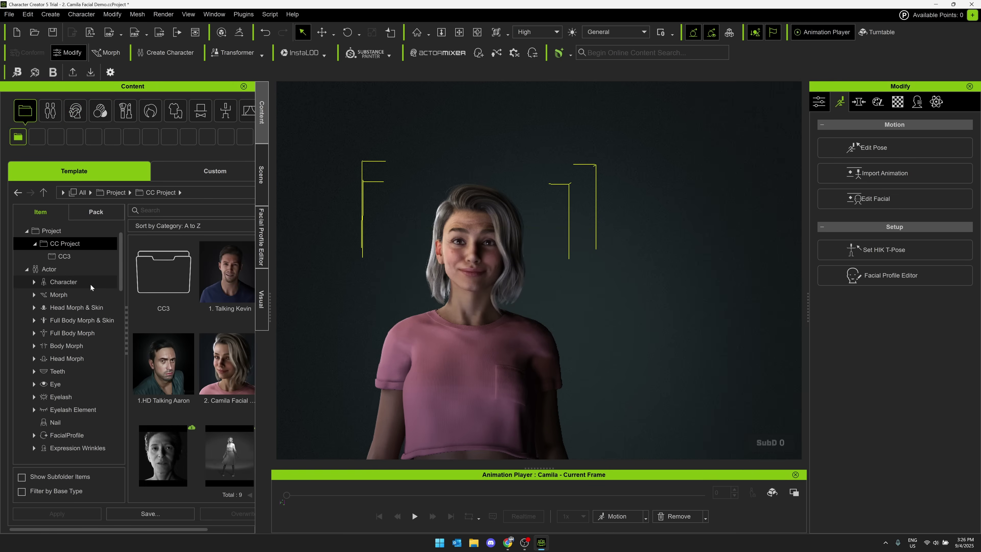
double_click(144, 375)
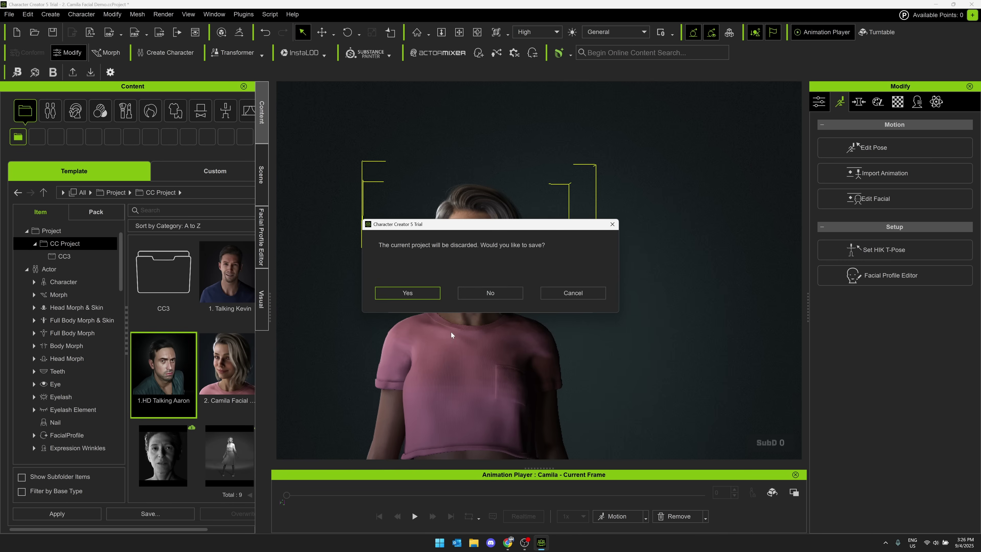
click(480, 296)
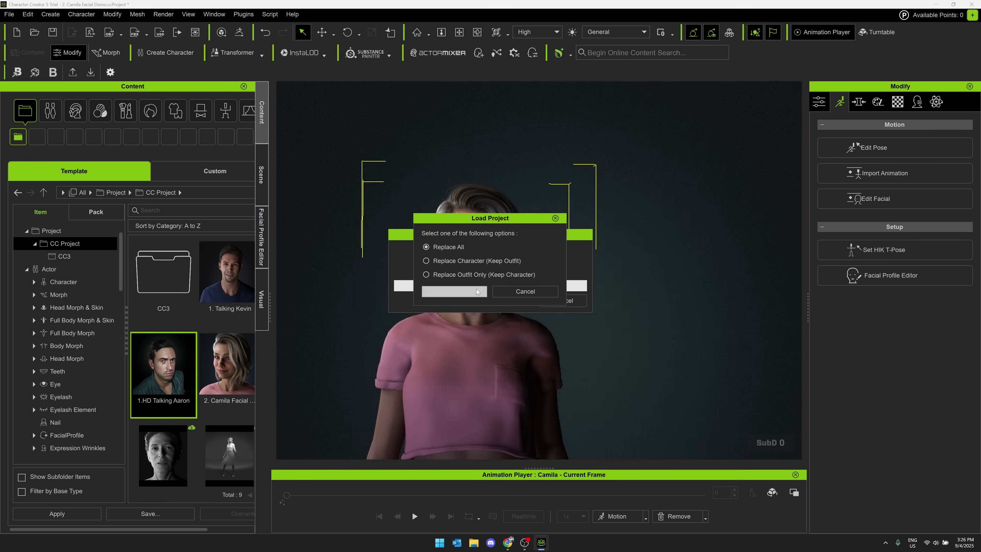
click(477, 291)
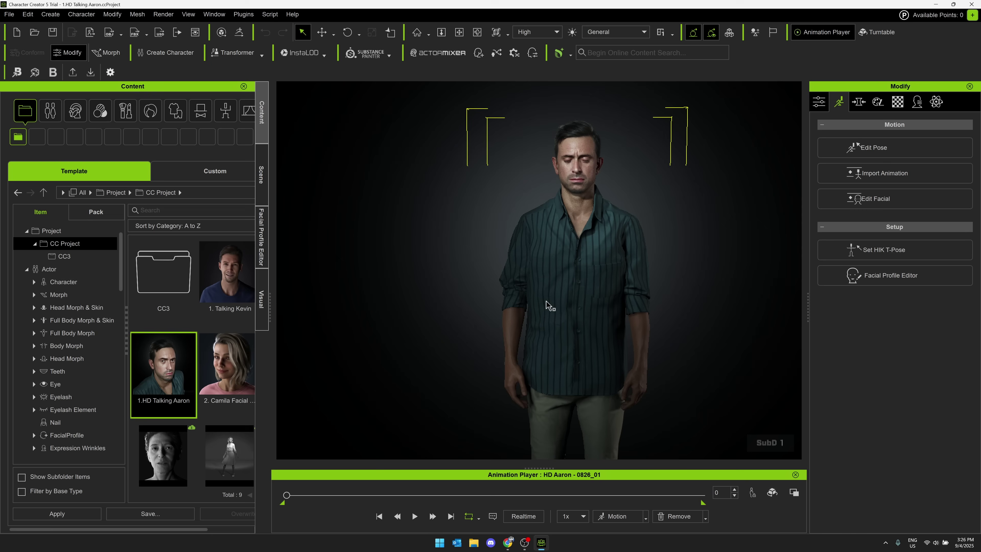
Step: Play Aaron's talking animation and pause it at frame 513
click(414, 516)
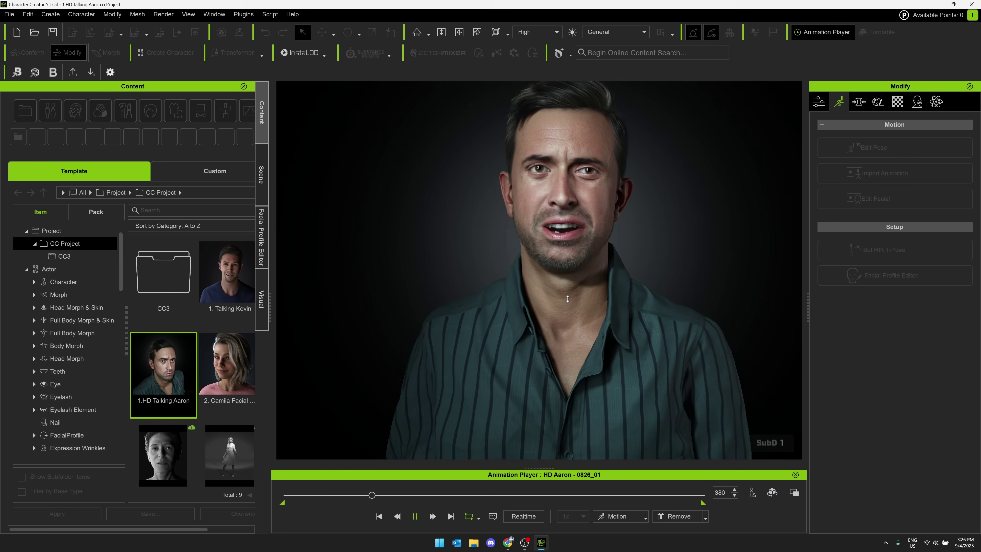
click(415, 516)
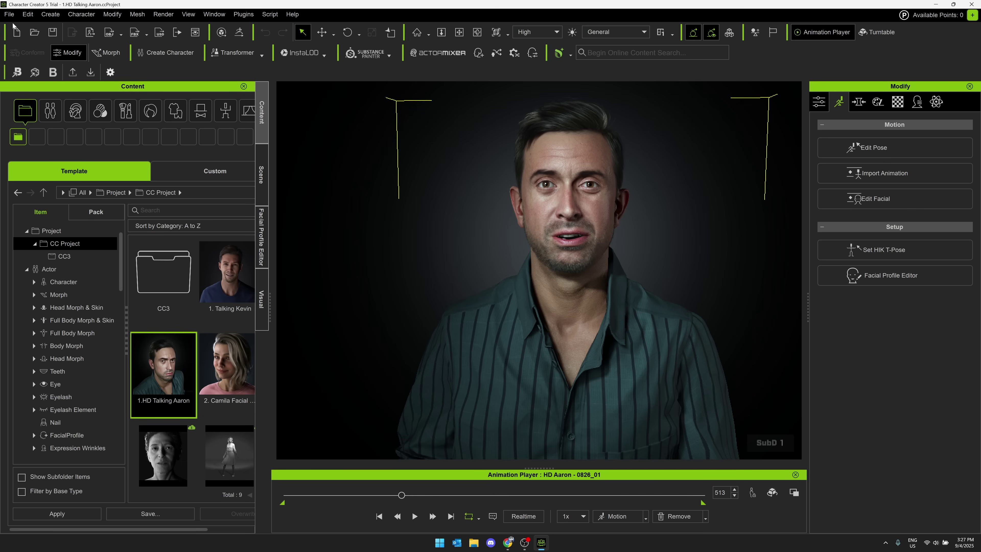
Step: Start a new project, then cancel the Create Character file-open dialog
click(9, 14)
click(18, 28)
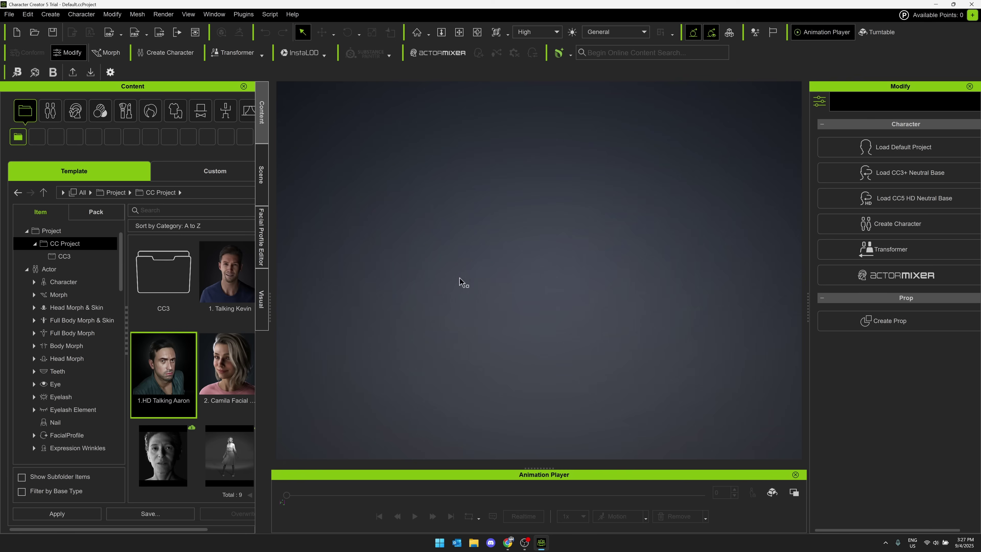
click(50, 14)
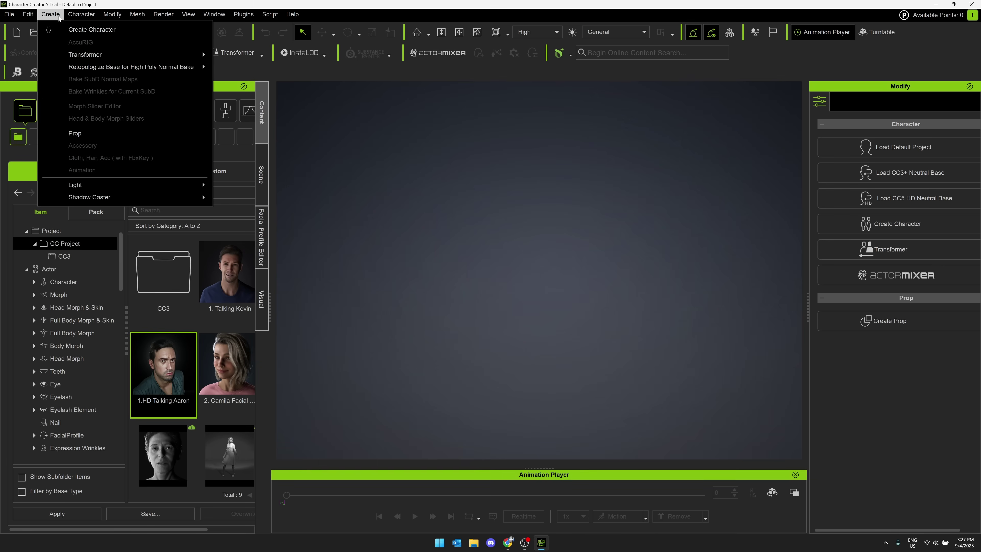
click(77, 27)
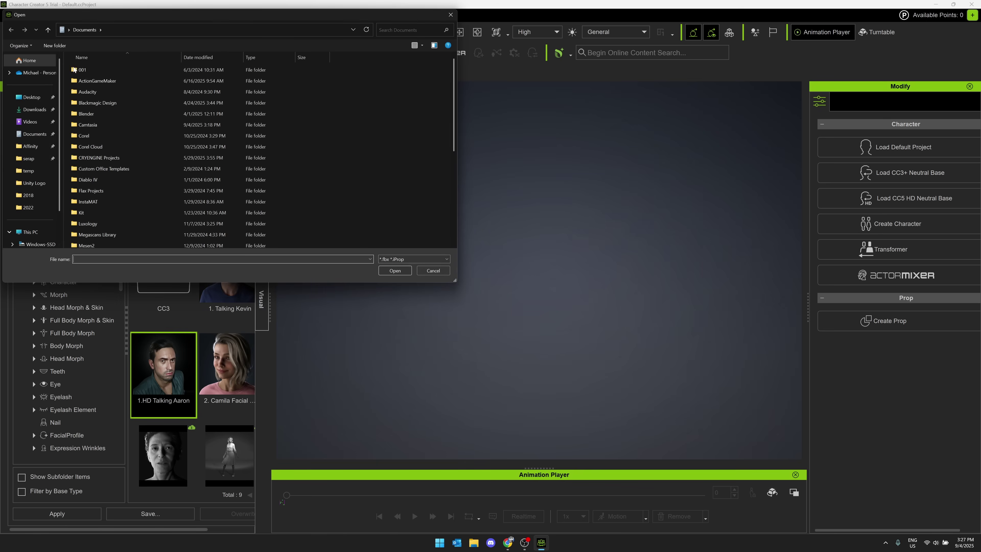
click(390, 259)
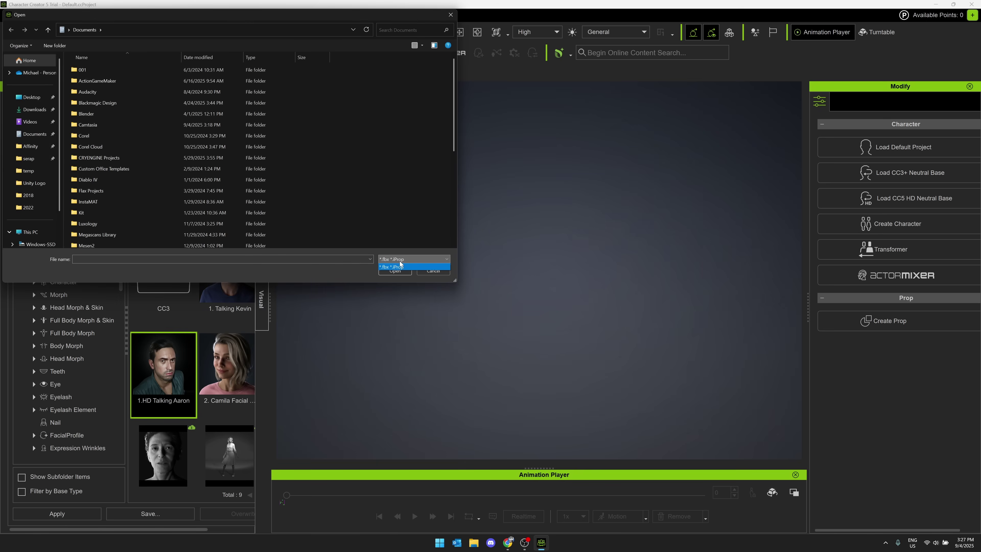
click(389, 268)
click(433, 270)
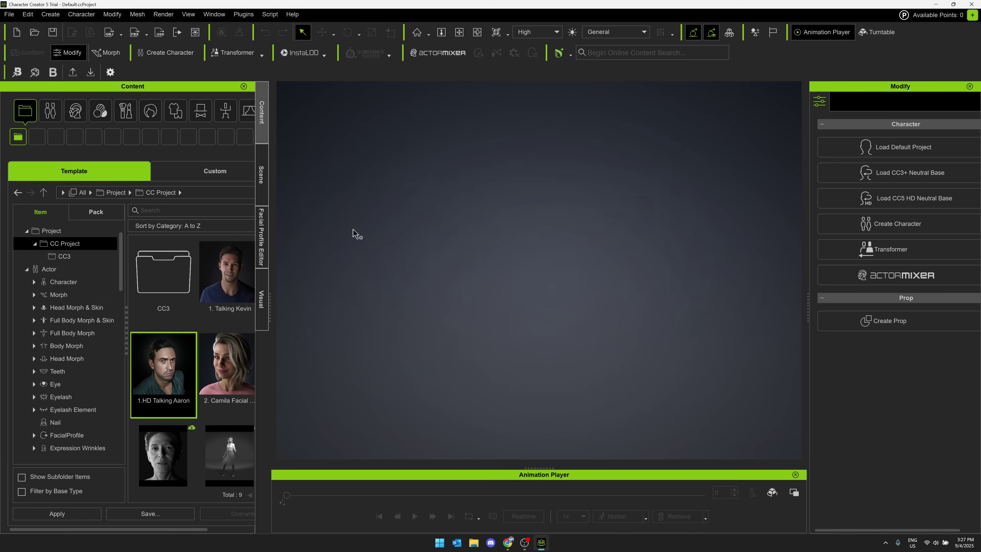
Step: Load the CC3_Base_Plus neutral base character from the Character menu
click(81, 14)
mouse_move(128, 29)
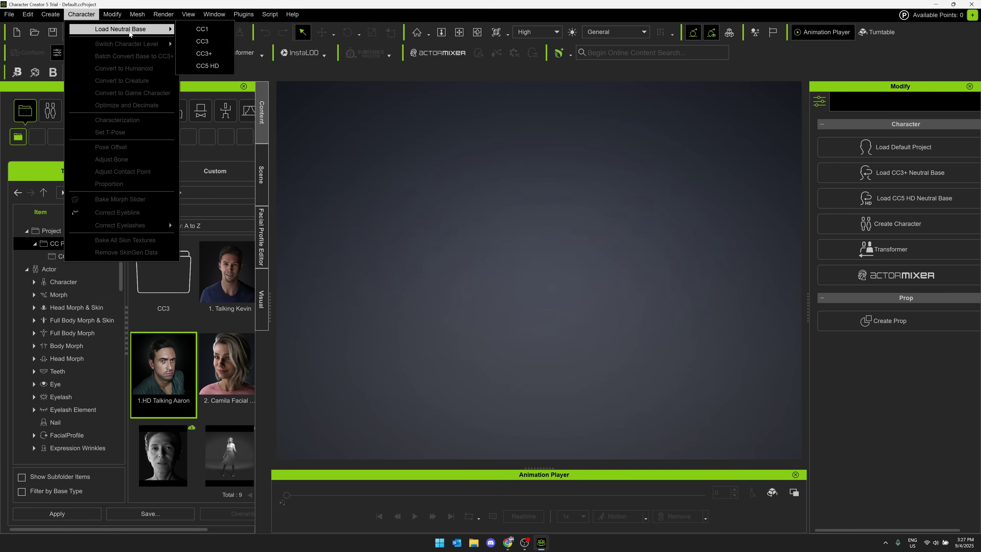
click(204, 65)
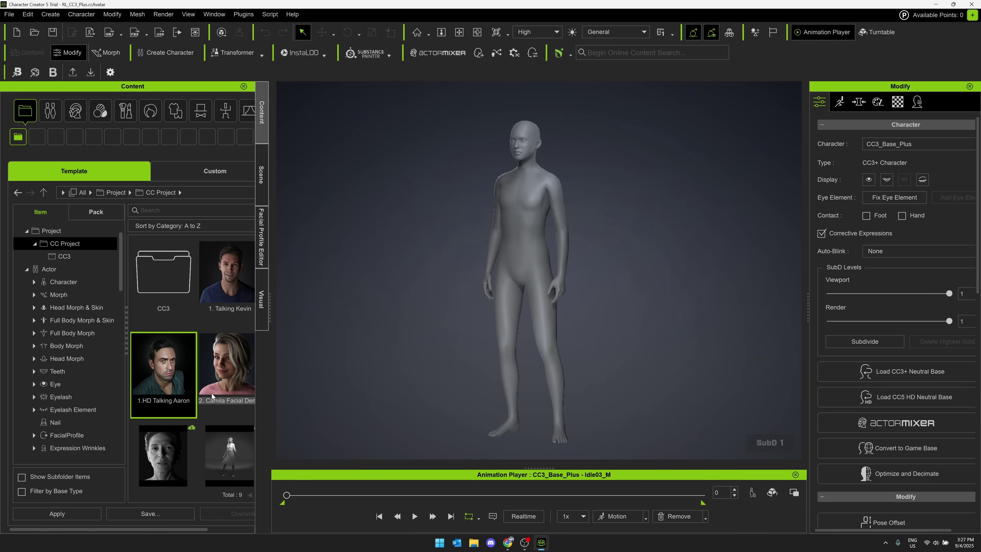
Step: Put the Biker_Jeans from Cloth > Pants on the neutral base character
scroll(61, 349, down, 4)
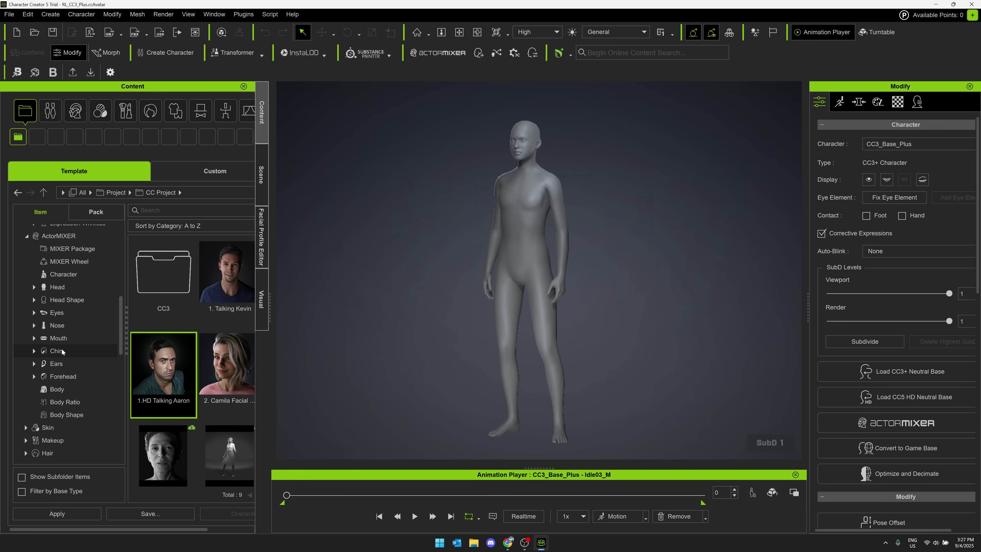
scroll(62, 350, down, 3)
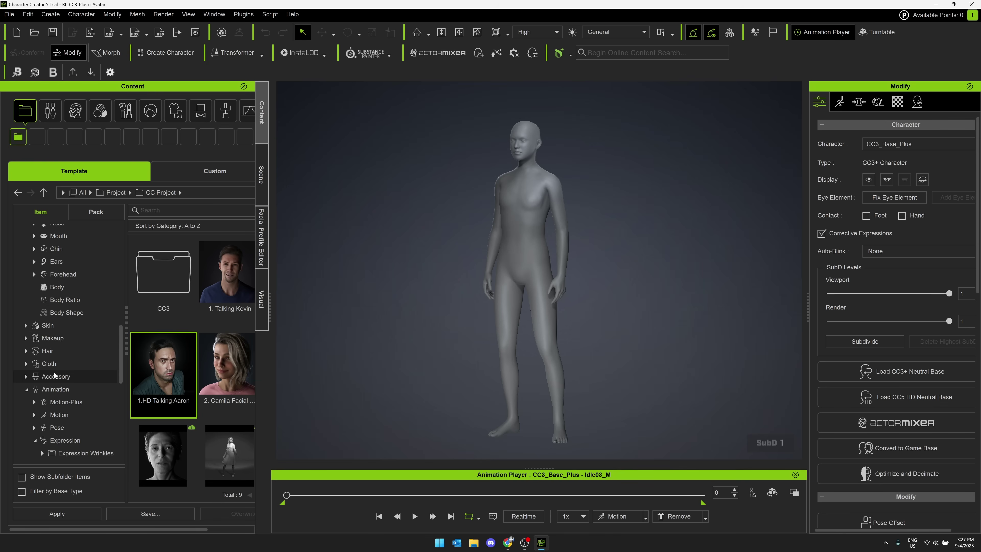
click(49, 363)
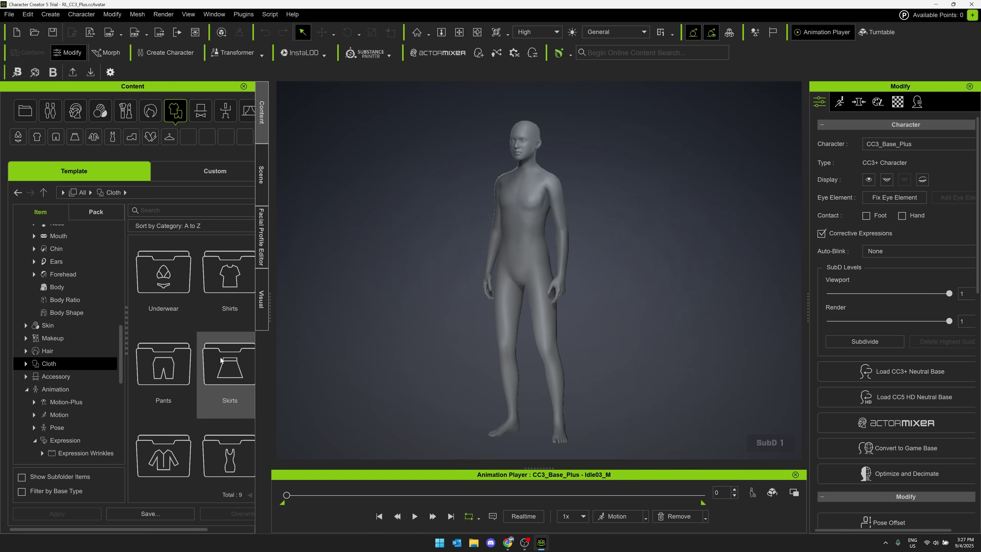
double_click(163, 363)
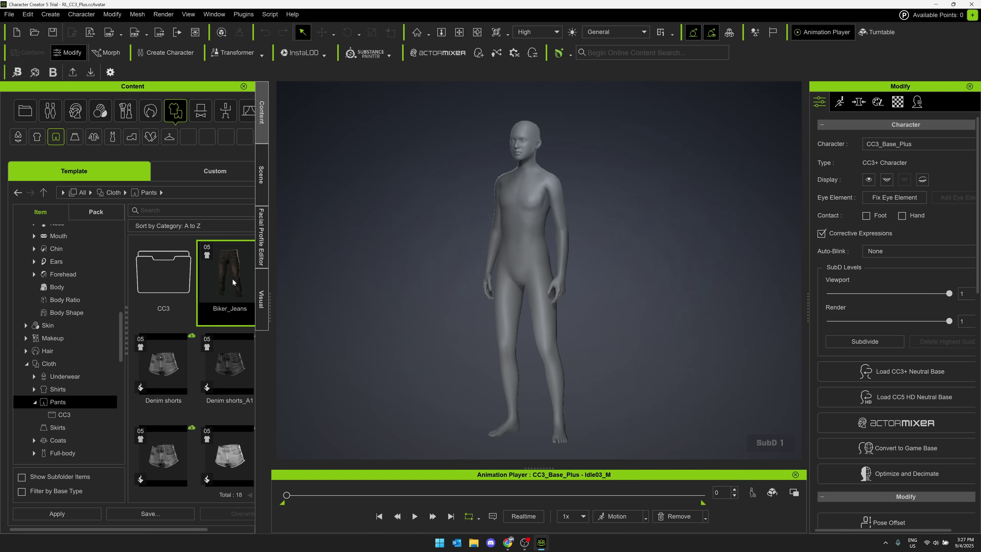
drag(231, 279, 533, 252)
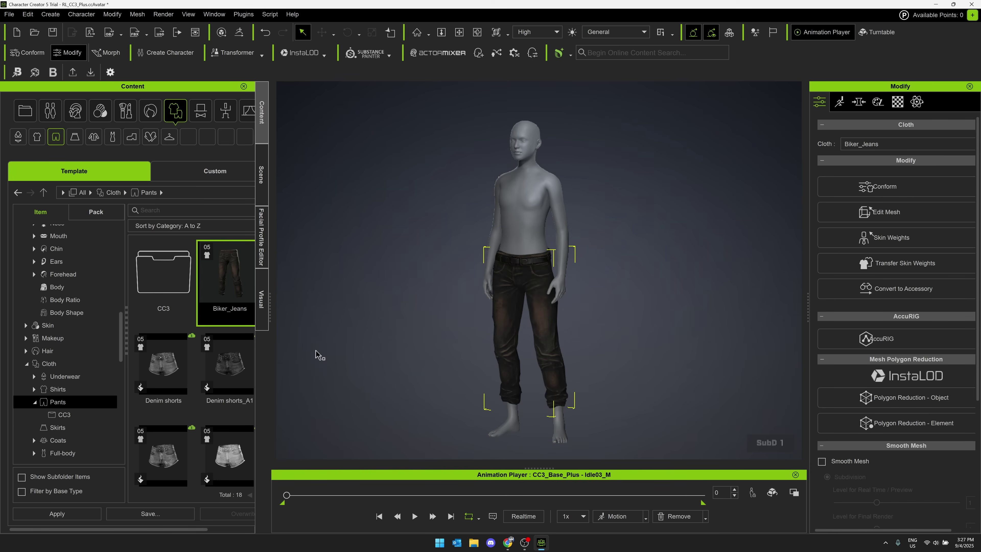
scroll(70, 356, up, 4)
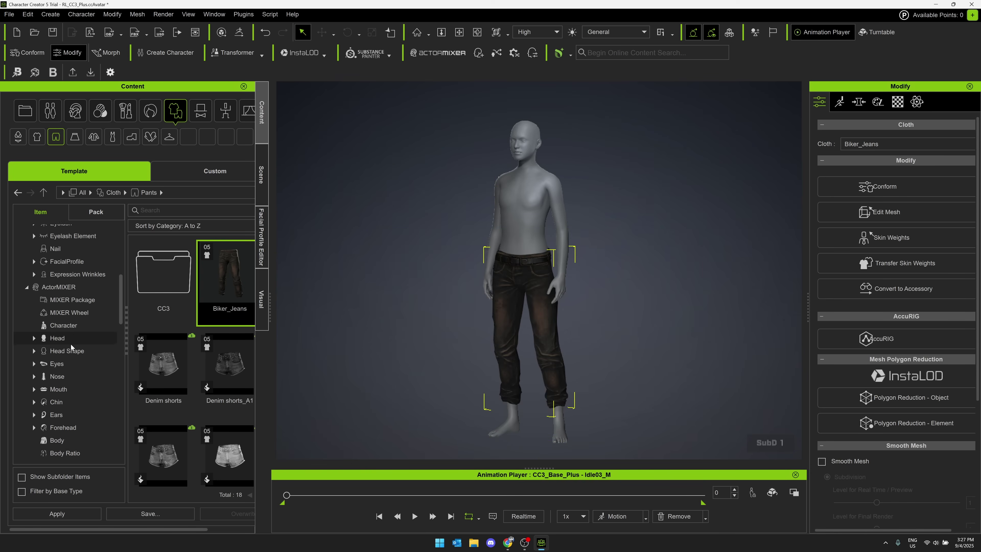
scroll(71, 343, up, 4)
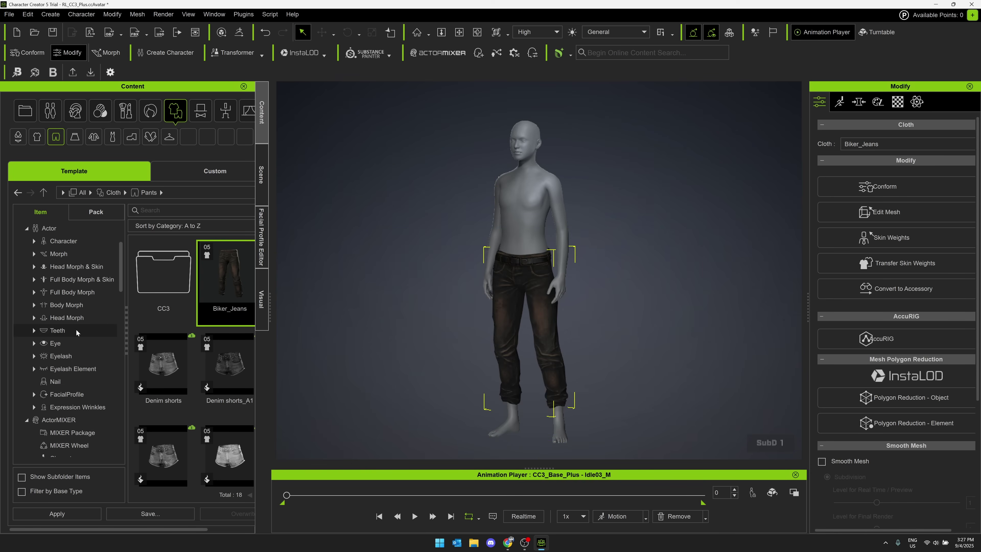
scroll(76, 329, up, 4)
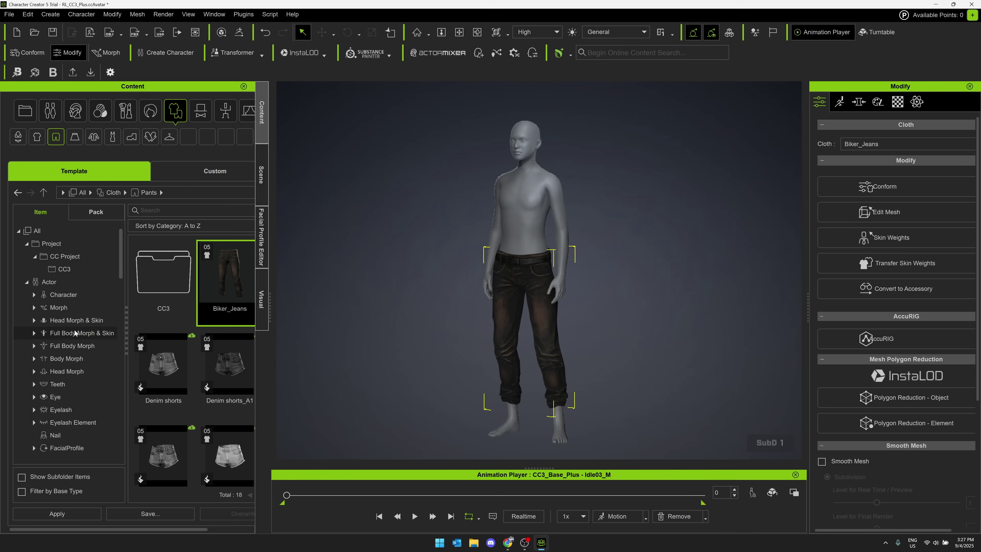
Step: Apply the HD Aaron_2K skin from Skin > Overall > CC5 Human 2K and confirm the material dialog
scroll(73, 342, down, 3)
scroll(73, 345, down, 7)
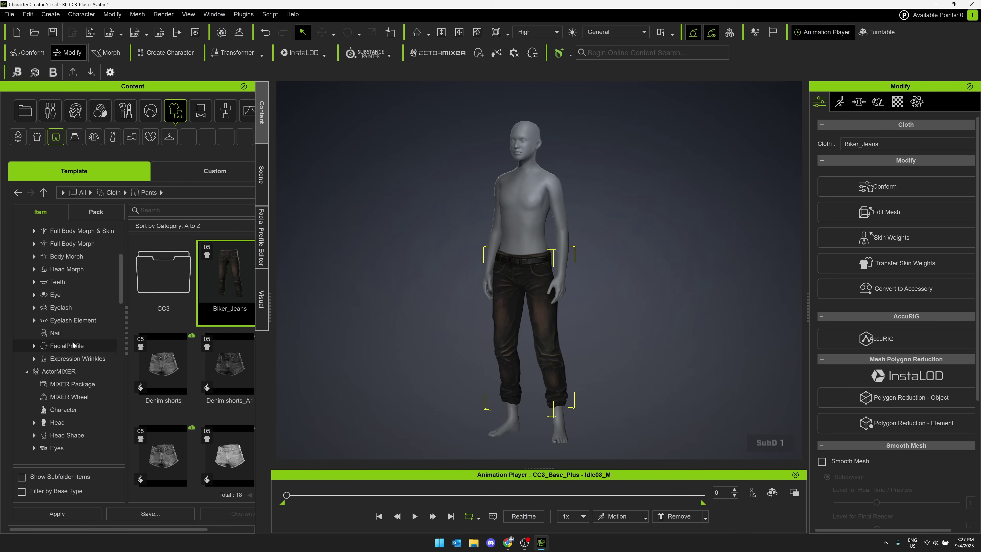
scroll(72, 345, down, 5)
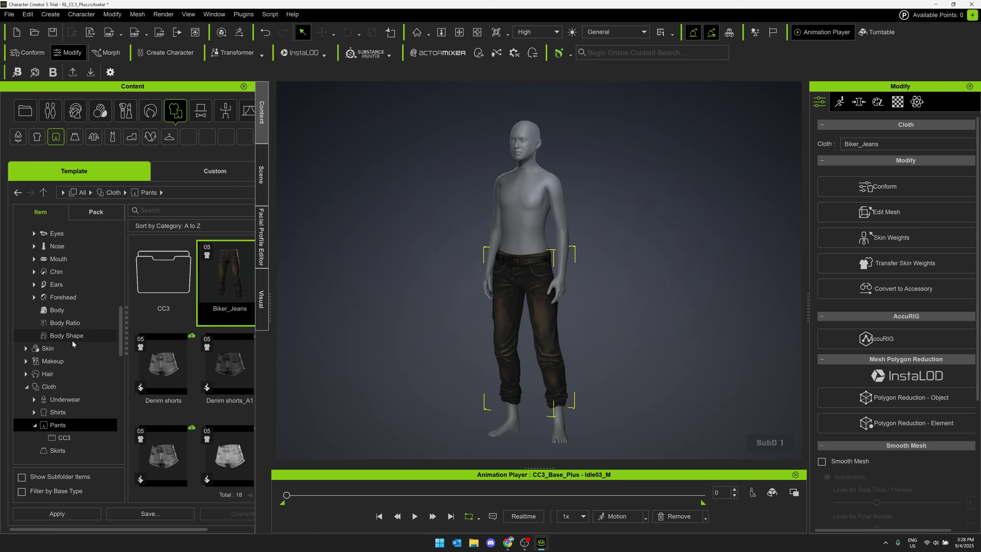
click(66, 347)
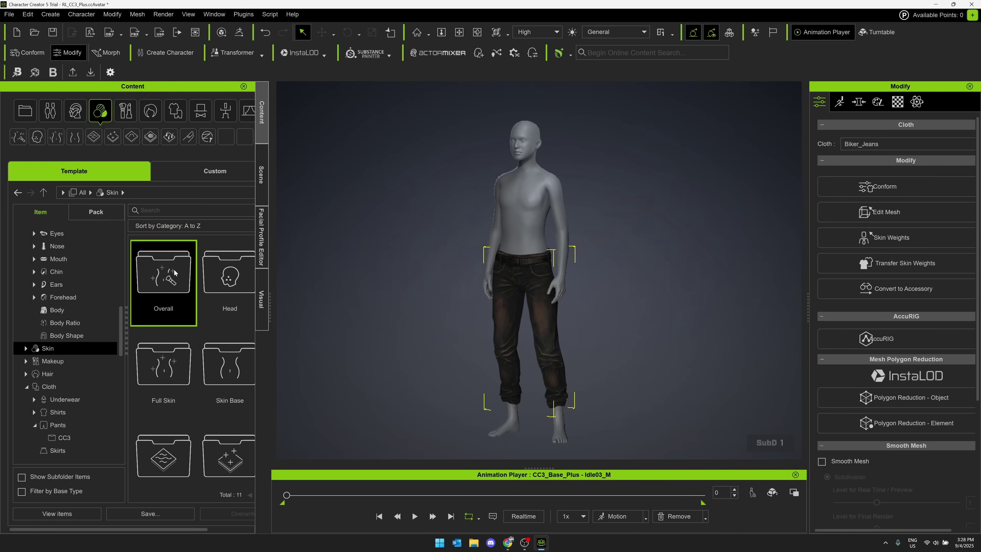
double_click(175, 299)
double_click(175, 270)
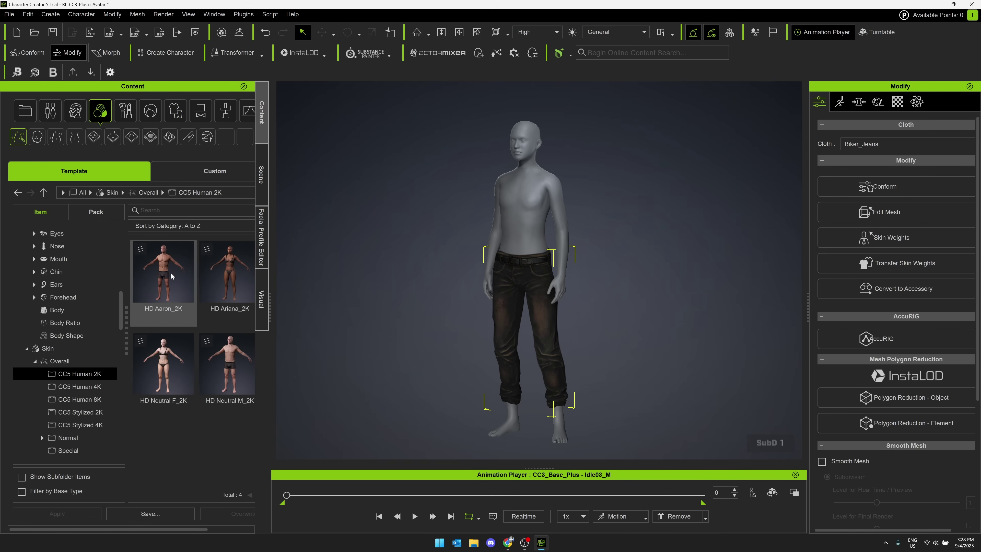
drag(173, 276, 513, 232)
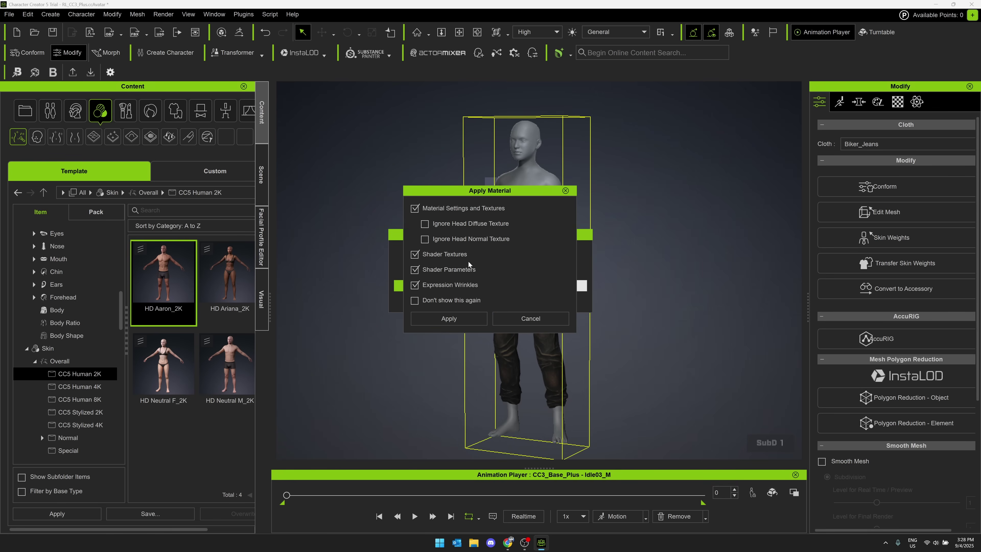
click(466, 318)
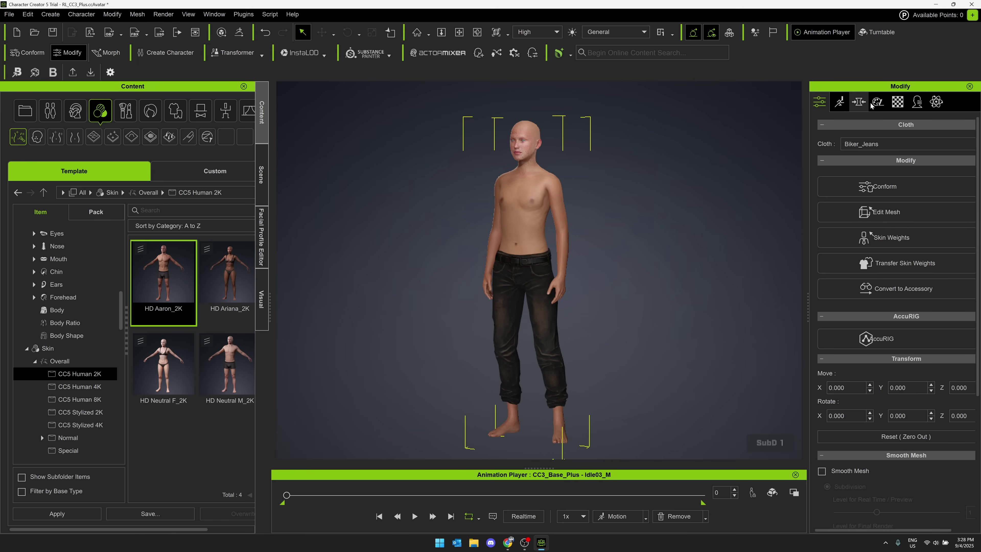
Step: Select the Std_Skin_Head material for editing and frame the character's head and shoulders
click(897, 102)
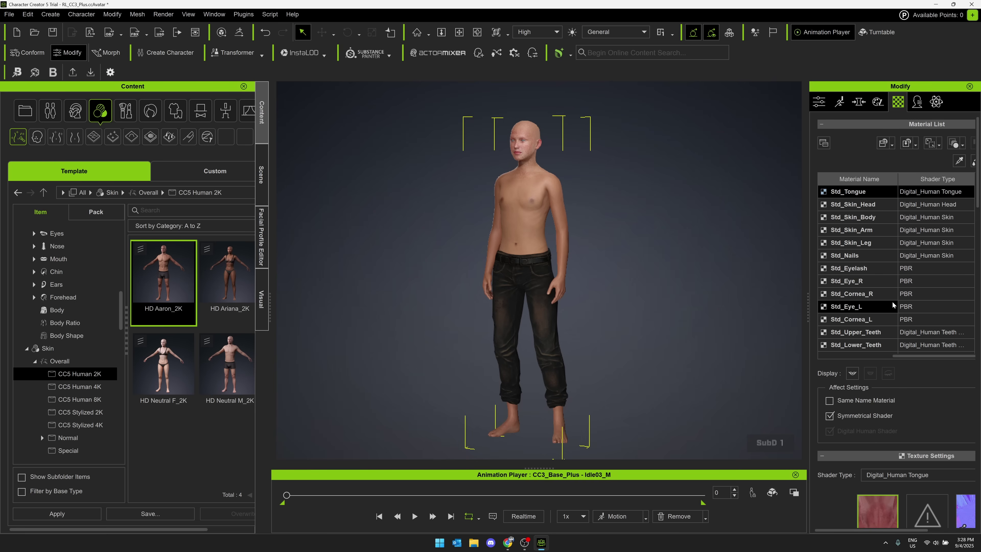
scroll(886, 295, down, 1)
scroll(885, 295, up, 1)
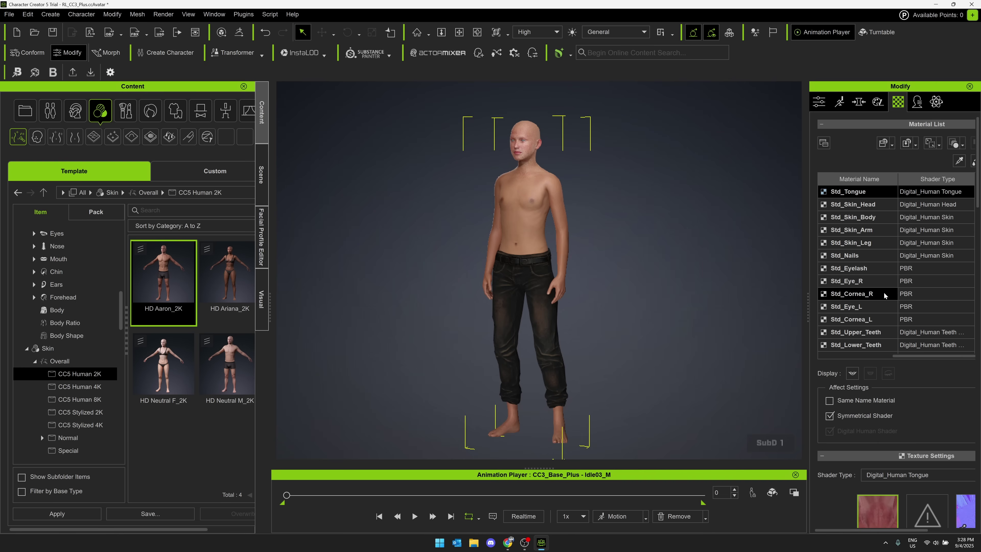
click(854, 207)
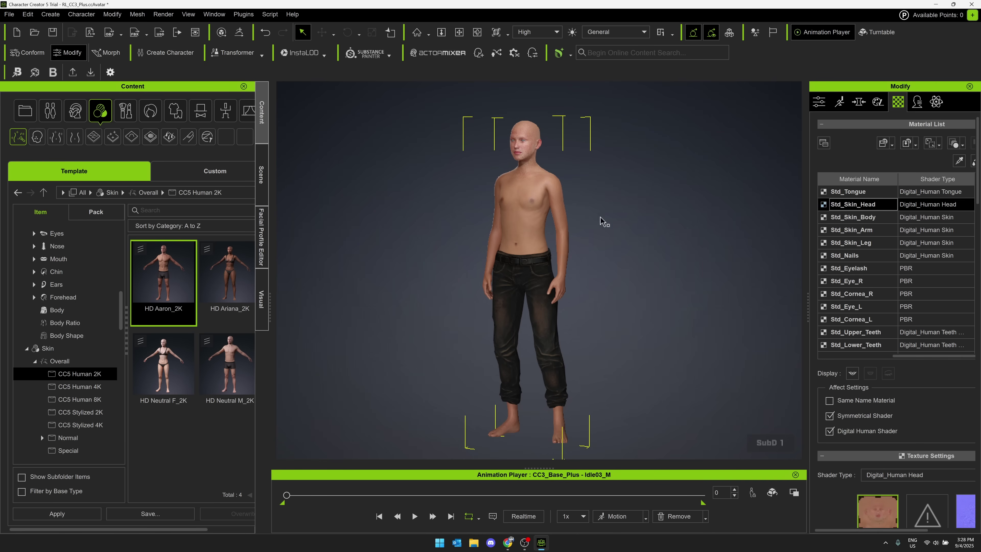
scroll(636, 252, up, 5)
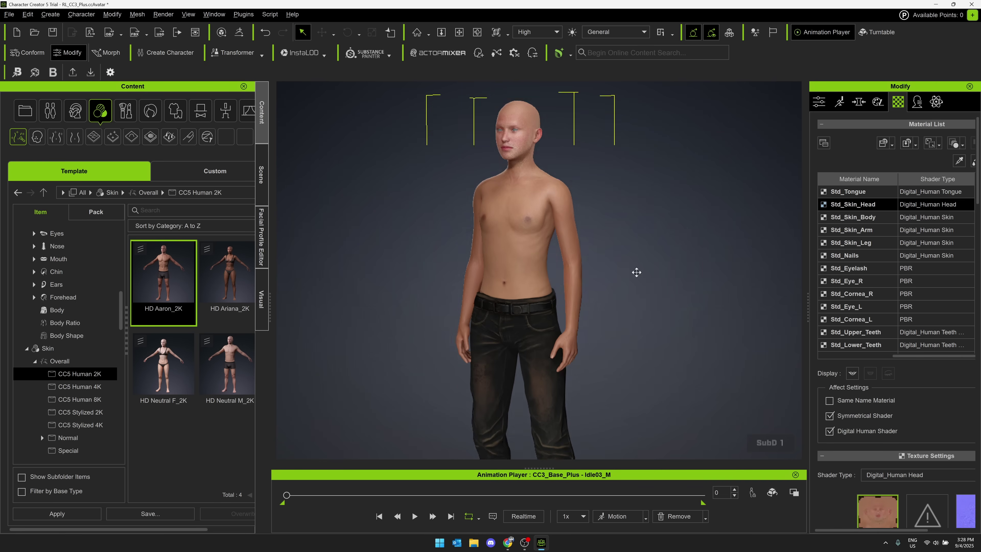
middle_drag(637, 272, 653, 344)
scroll(652, 344, up, 3)
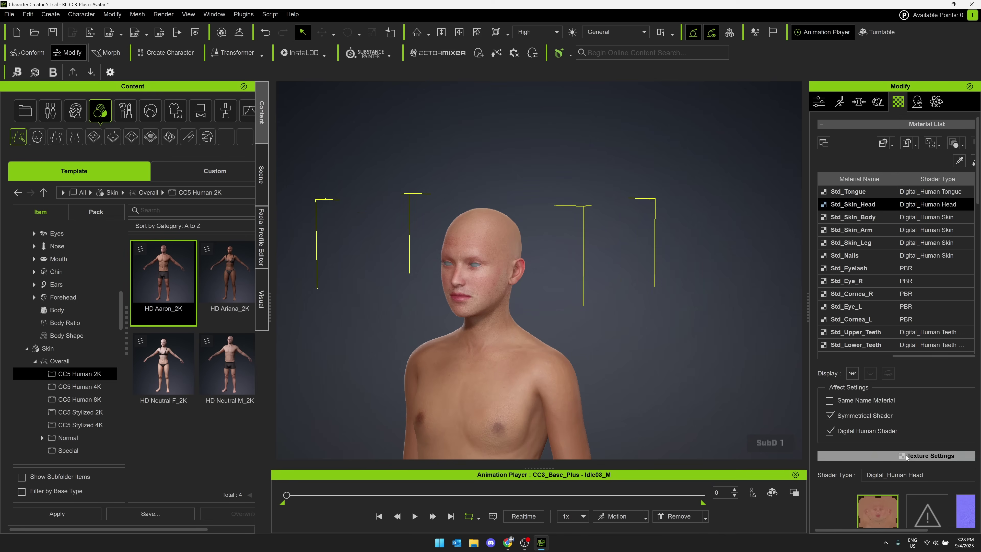
scroll(903, 457, down, 6)
scroll(903, 457, down, 8)
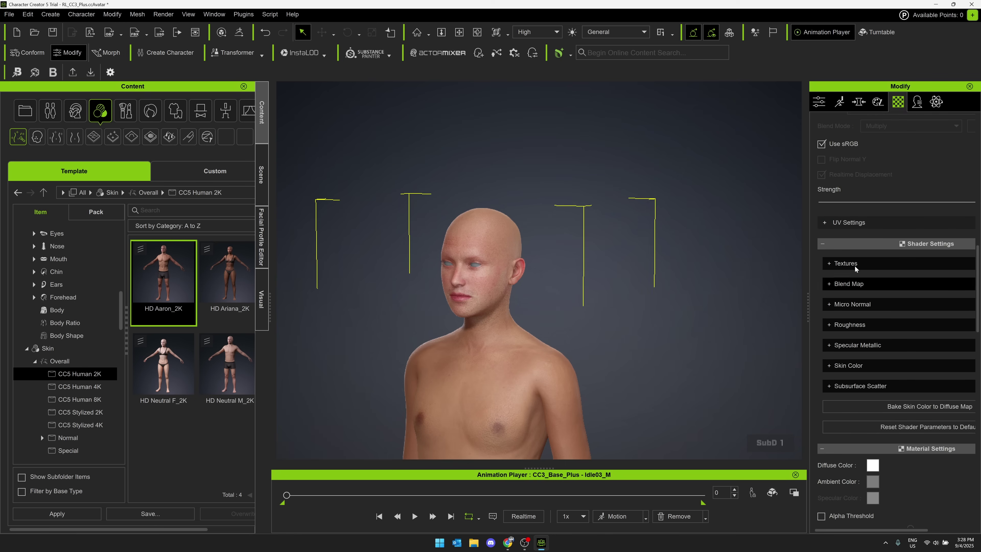
Step: Lower the Micro Roughness Scale slightly and check Activate Skin Color
click(850, 324)
scroll(896, 363, down, 1)
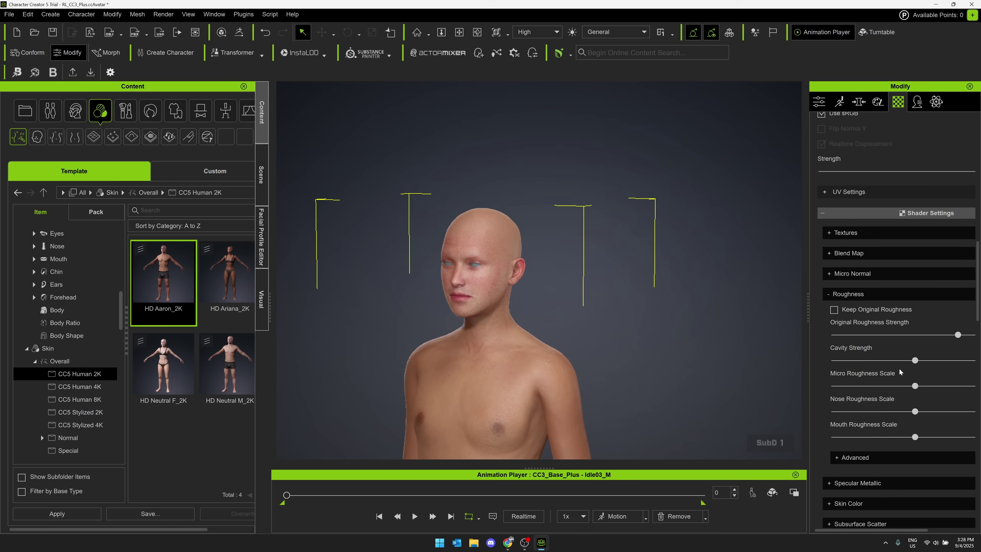
mouse_move(915, 386)
mouse_down()
mouse_move(873, 387)
mouse_move(907, 387)
mouse_up()
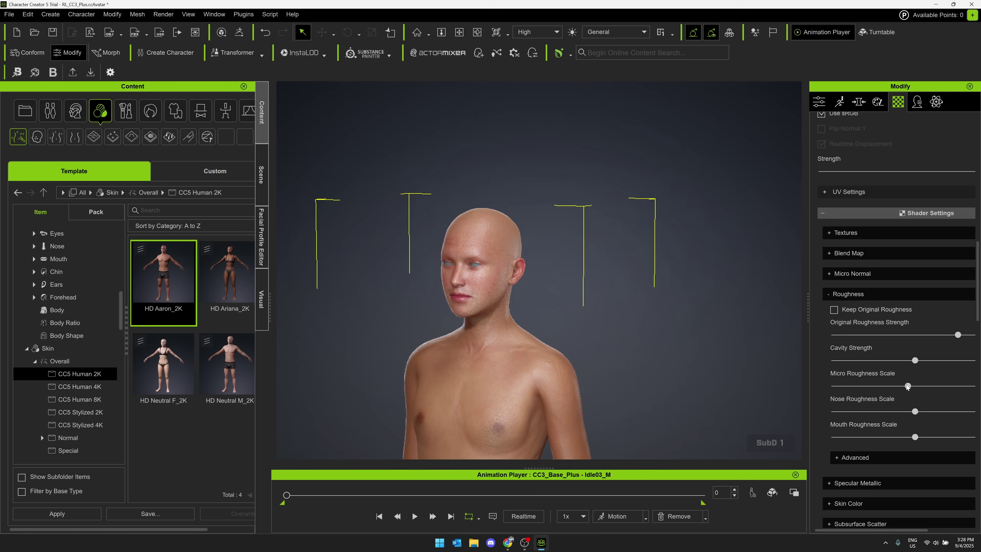
scroll(909, 387, down, 5)
click(901, 349)
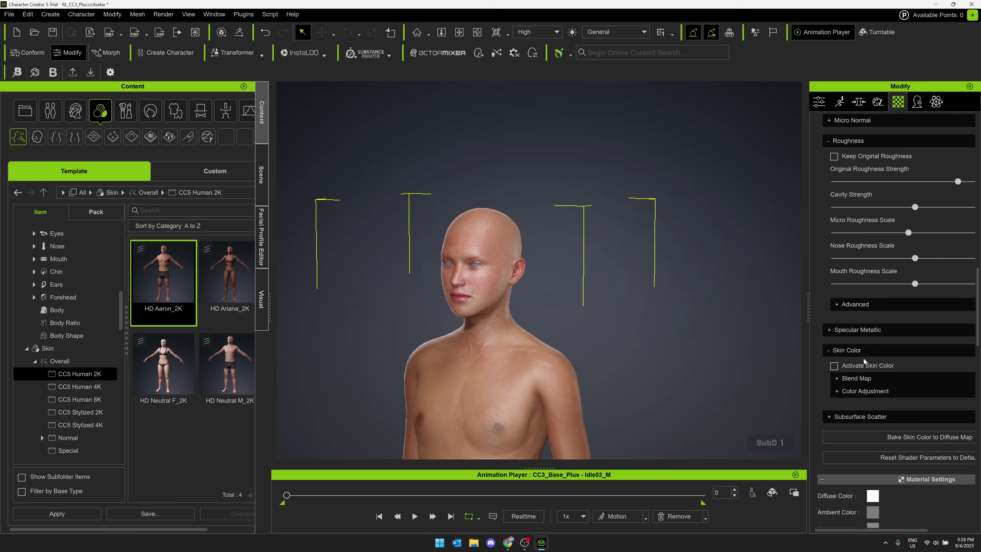
scroll(901, 372, down, 1)
click(865, 335)
scroll(866, 346, down, 1)
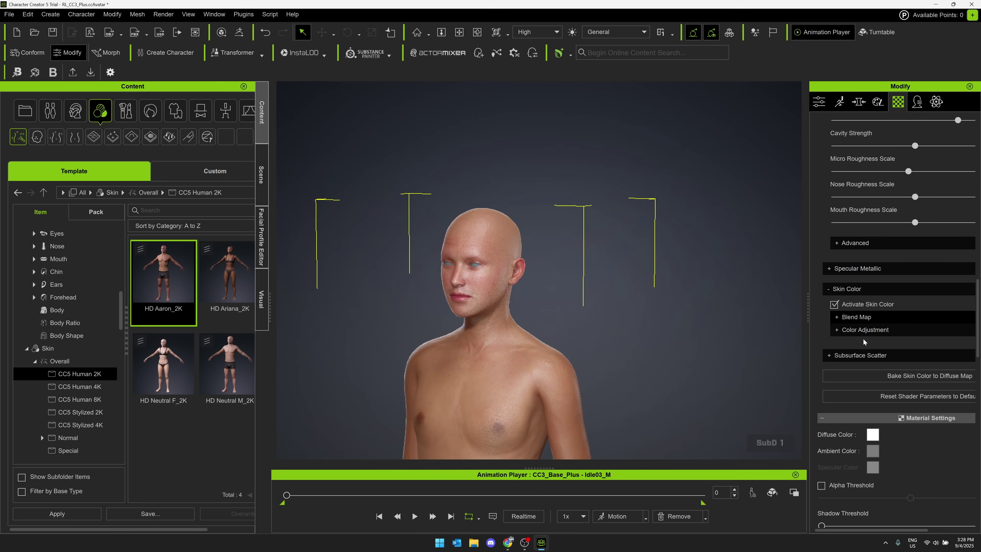
Step: Activate skin Color Adjustment and raise Lumination to 0.550
click(837, 331)
drag(809, 332, 702, 332)
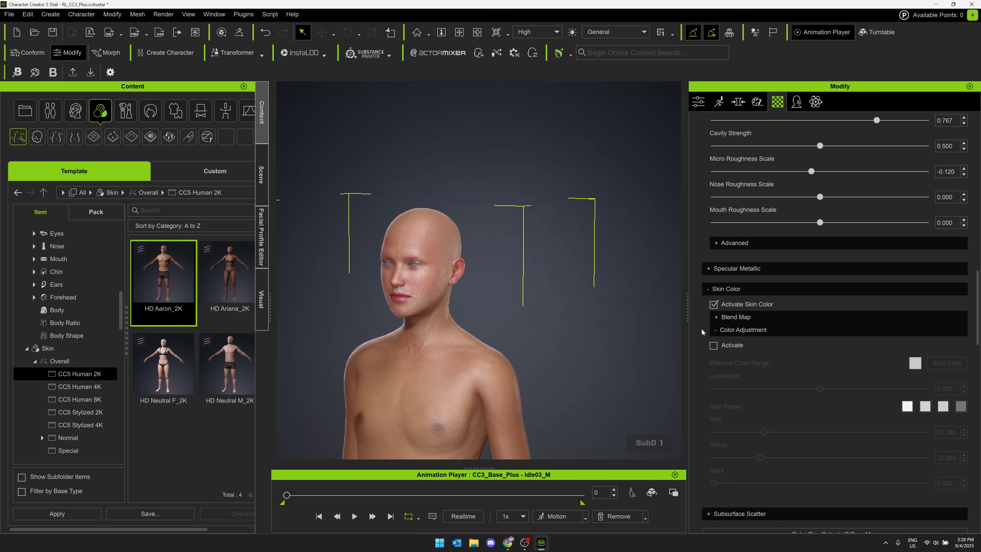
click(714, 346)
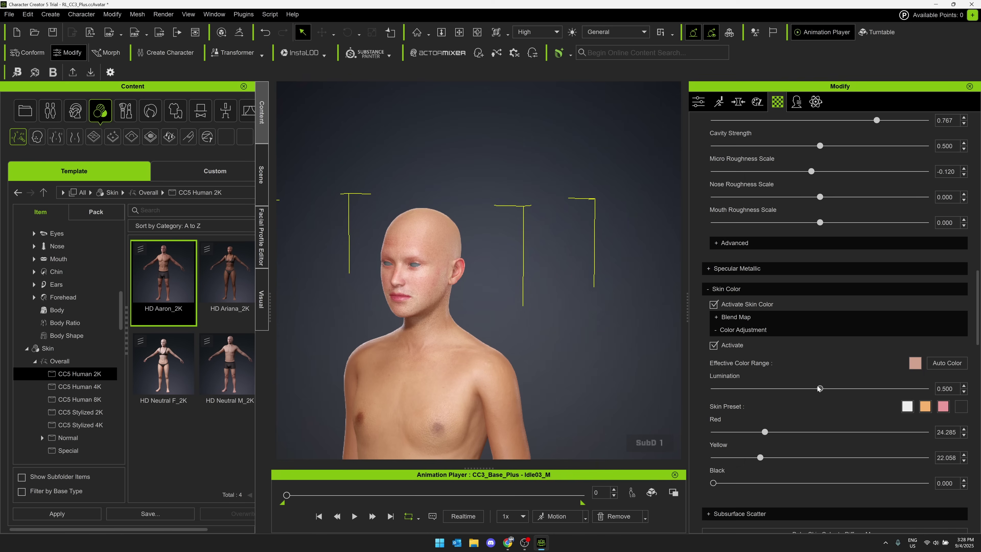
mouse_move(826, 391)
mouse_down()
mouse_move(844, 389)
mouse_move(836, 388)
mouse_up()
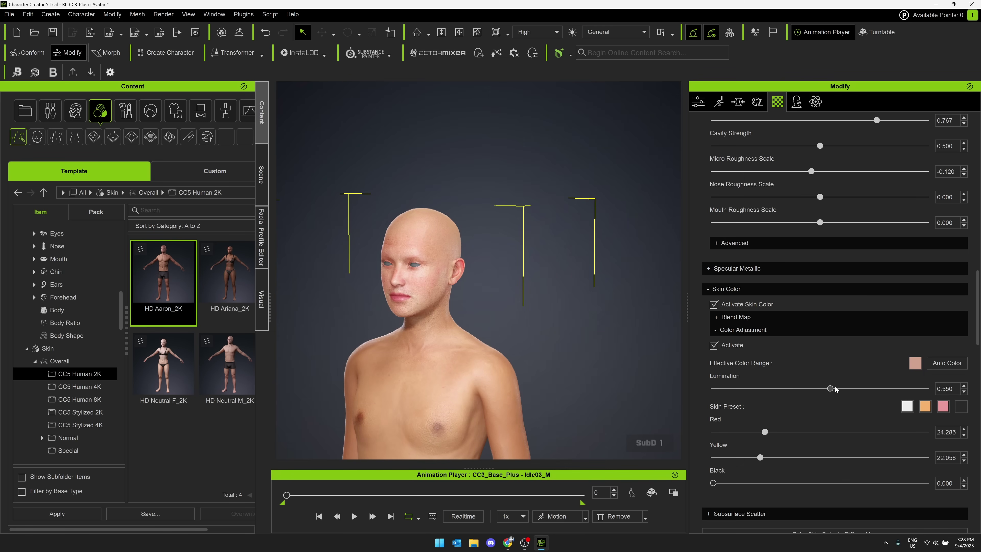
Step: Set the skin's Effective Color Range to a pale beige
click(915, 363)
click(550, 191)
drag(550, 191, 759, 155)
drag(767, 202, 793, 256)
click(839, 148)
Step: In the Morph sliders, set CC3+_Neutral Female to 100 and Skull Height to 50
click(739, 102)
scroll(84, 347, down, 2)
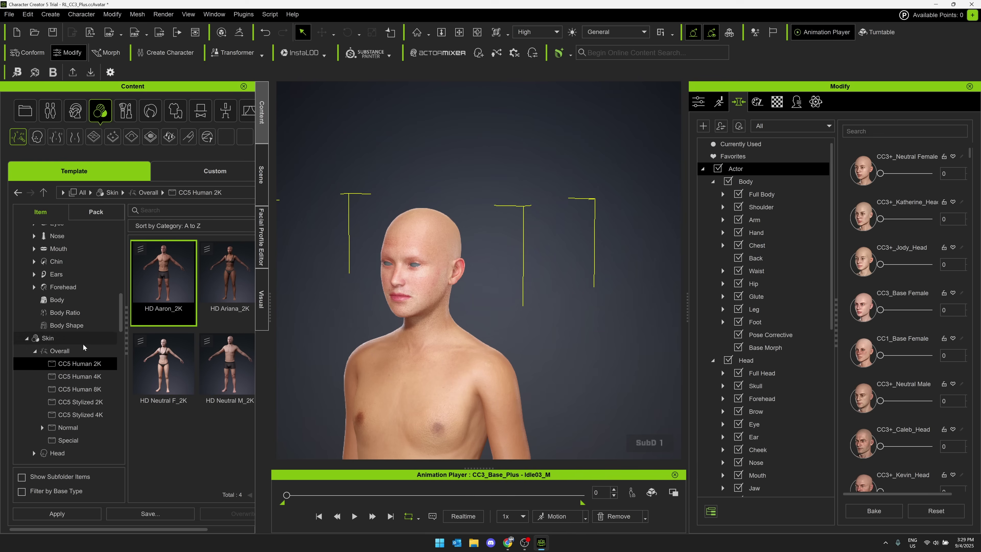
scroll(84, 347, down, 5)
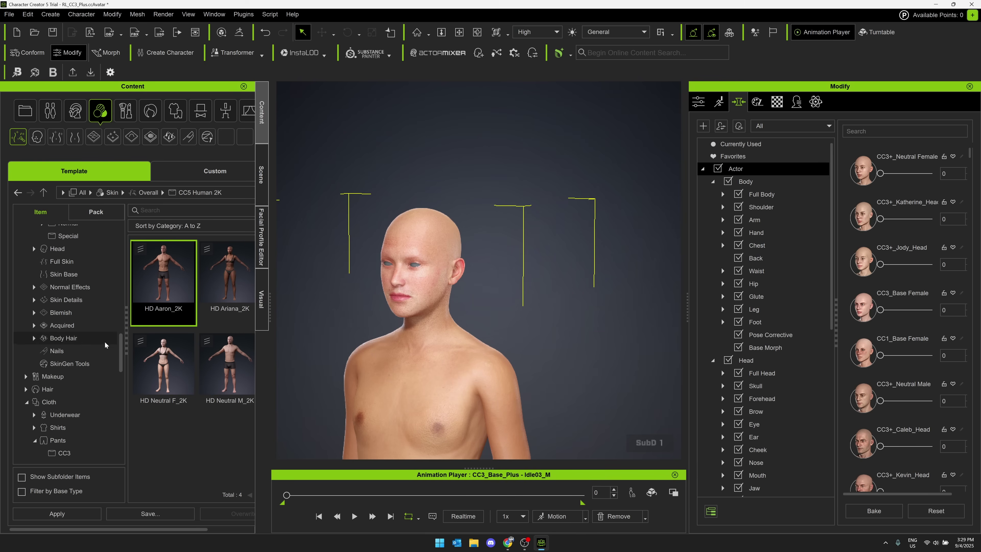
scroll(107, 352, up, 1)
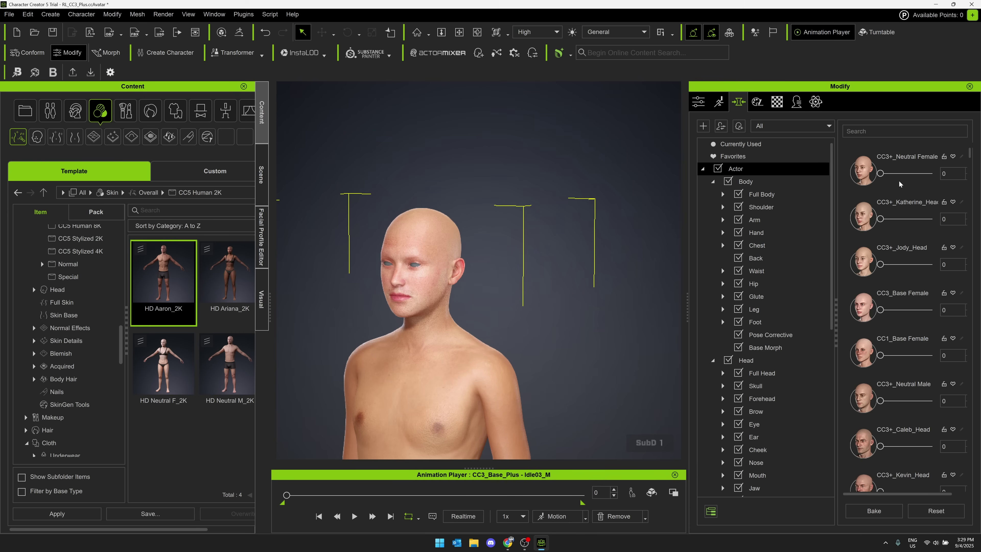
drag(885, 173, 946, 175)
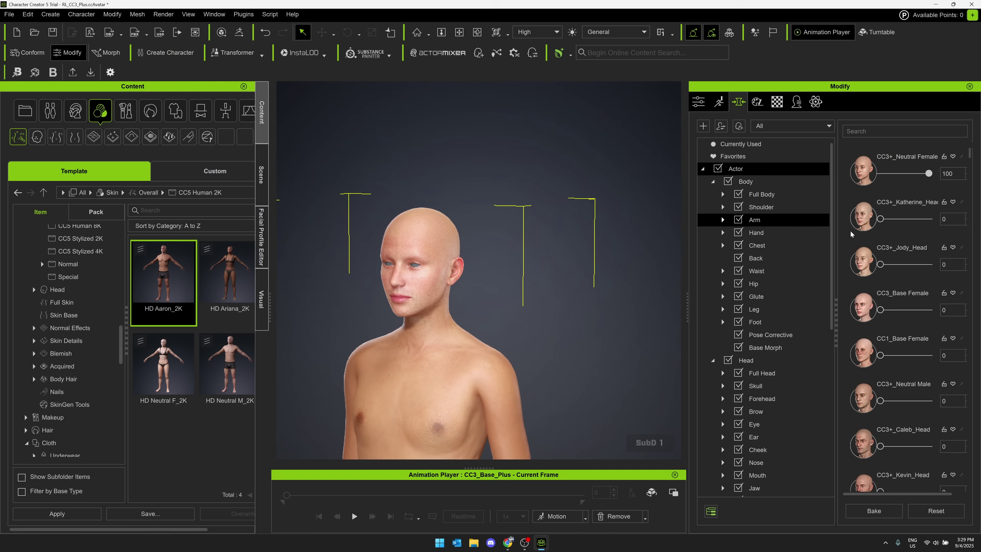
scroll(851, 234, down, 10)
scroll(900, 279, up, 1)
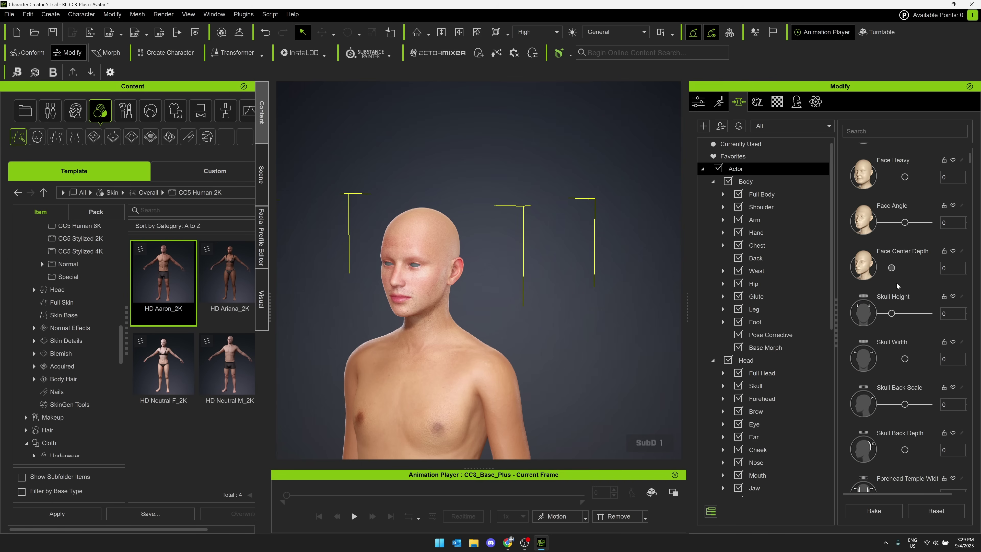
mouse_move(891, 314)
mouse_down()
mouse_move(924, 316)
mouse_move(911, 316)
mouse_up()
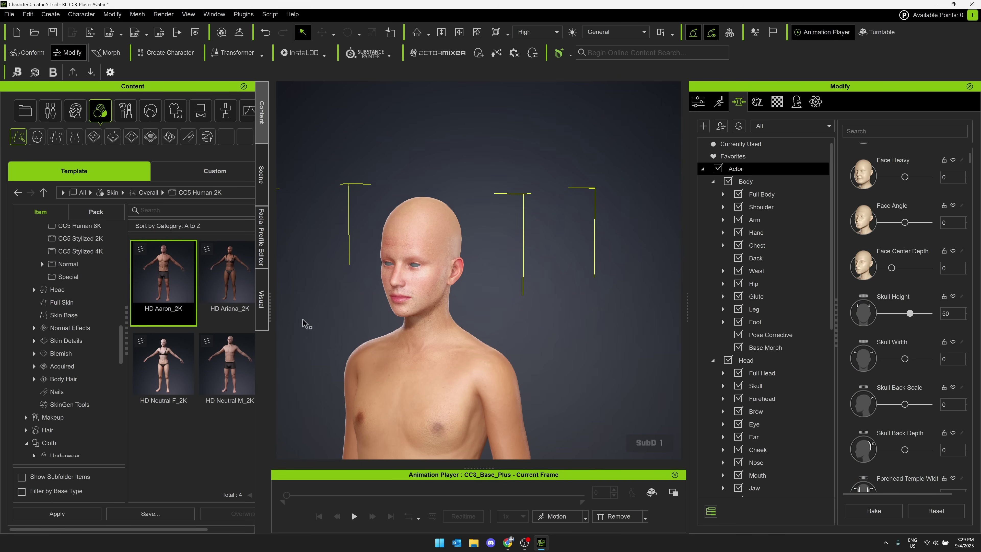
Step: Apply the pink Alika hair from Hair > HairGroup > Hair > Stylized to the character
scroll(82, 325, up, 1)
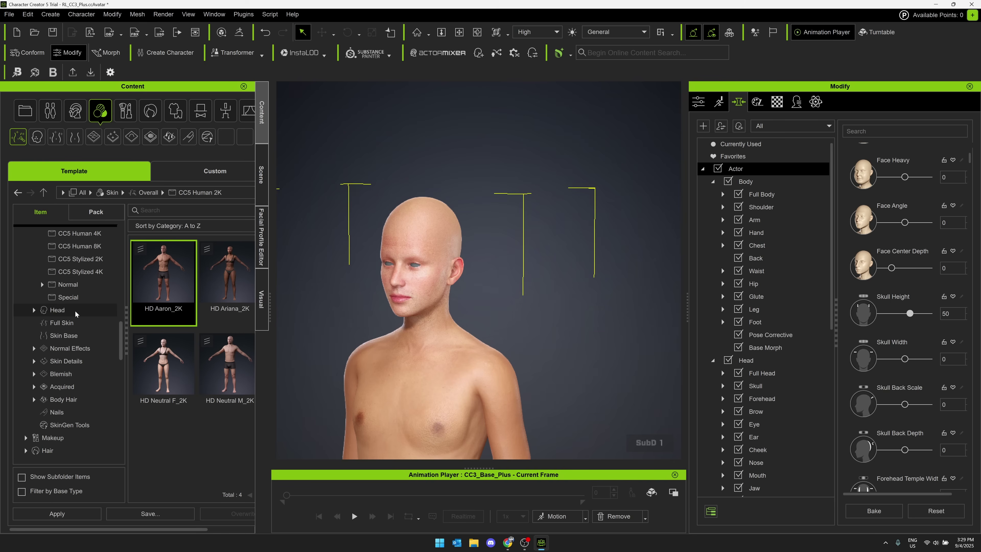
scroll(75, 311, down, 4)
click(31, 312)
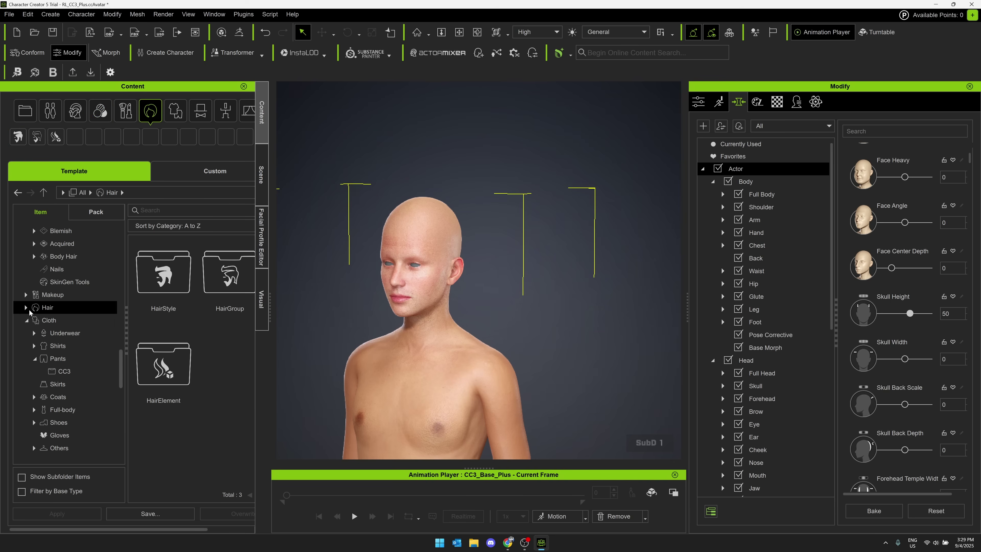
click(26, 308)
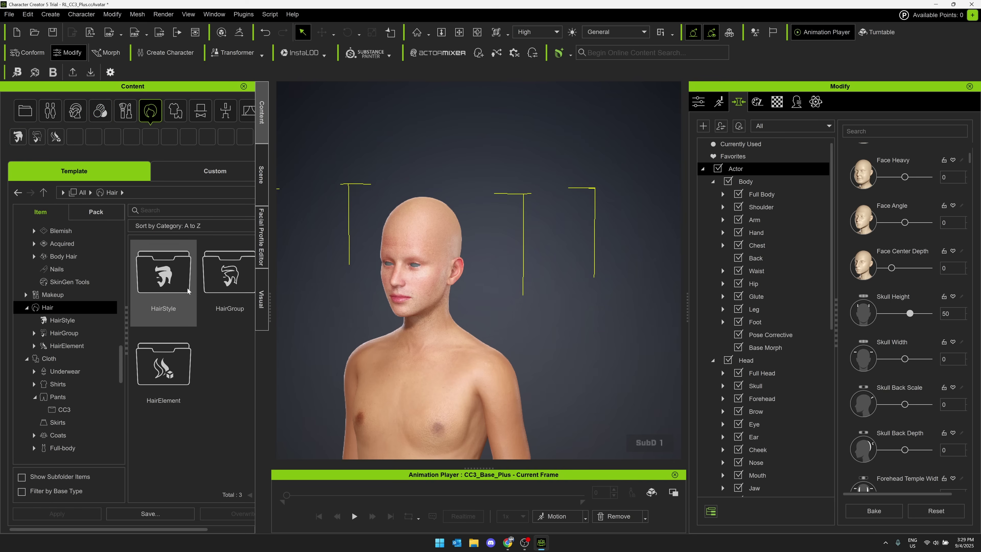
double_click(163, 272)
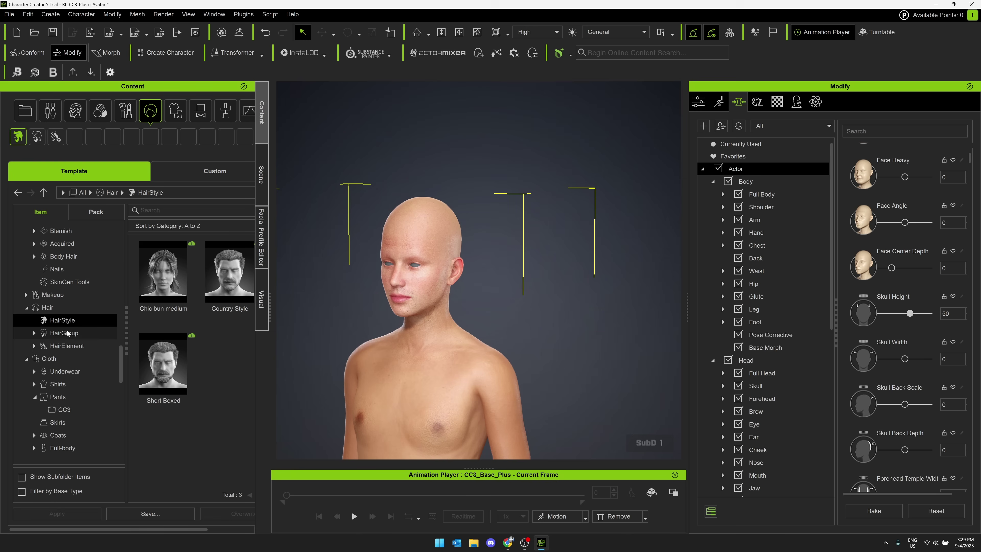
click(65, 346)
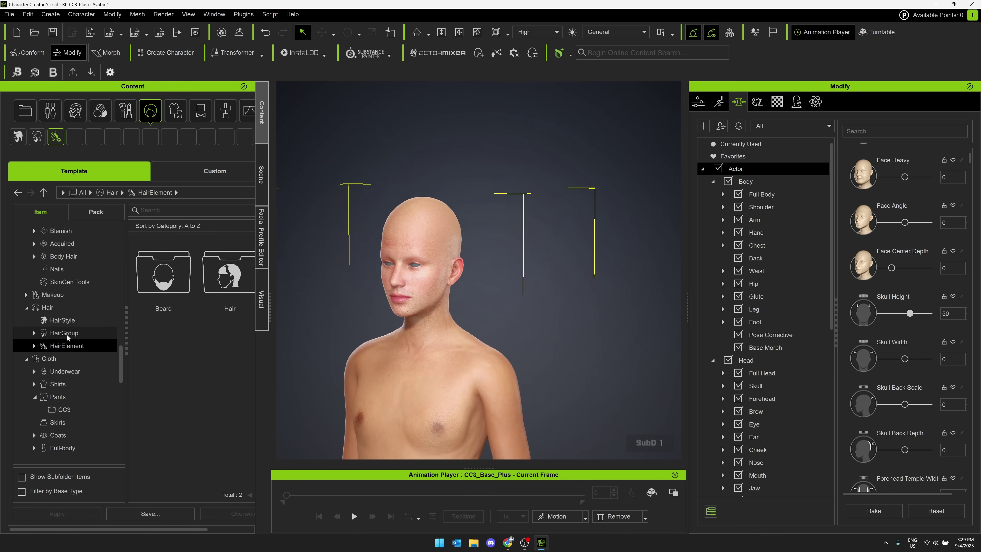
click(68, 334)
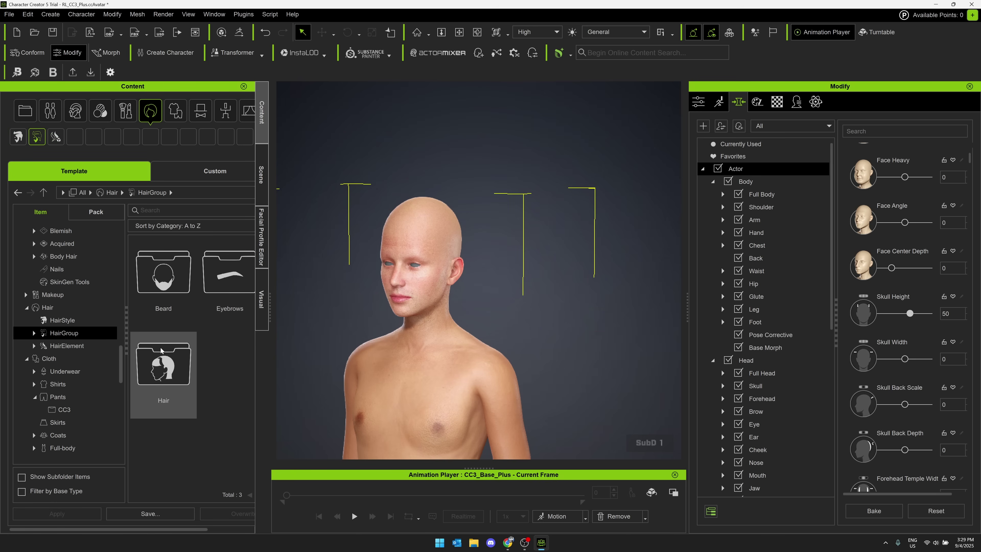
double_click(176, 359)
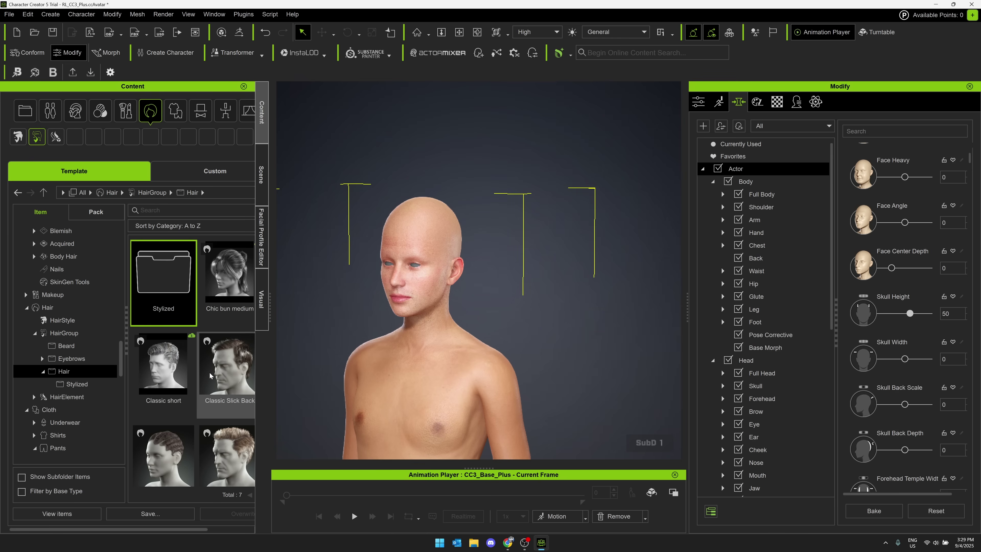
double_click(180, 283)
drag(171, 273, 481, 285)
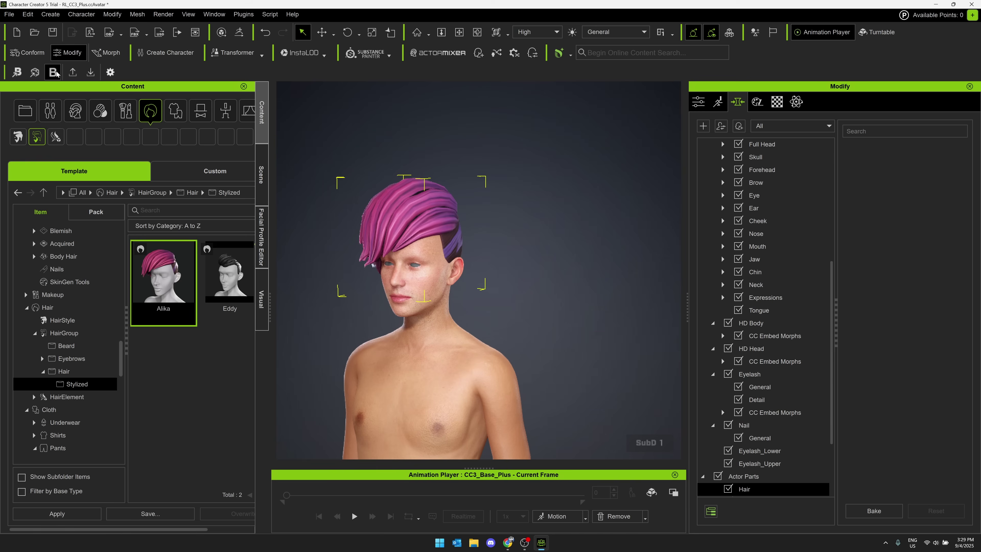
Step: Conform the Alika hair with Increase Size set to 1.84
click(39, 57)
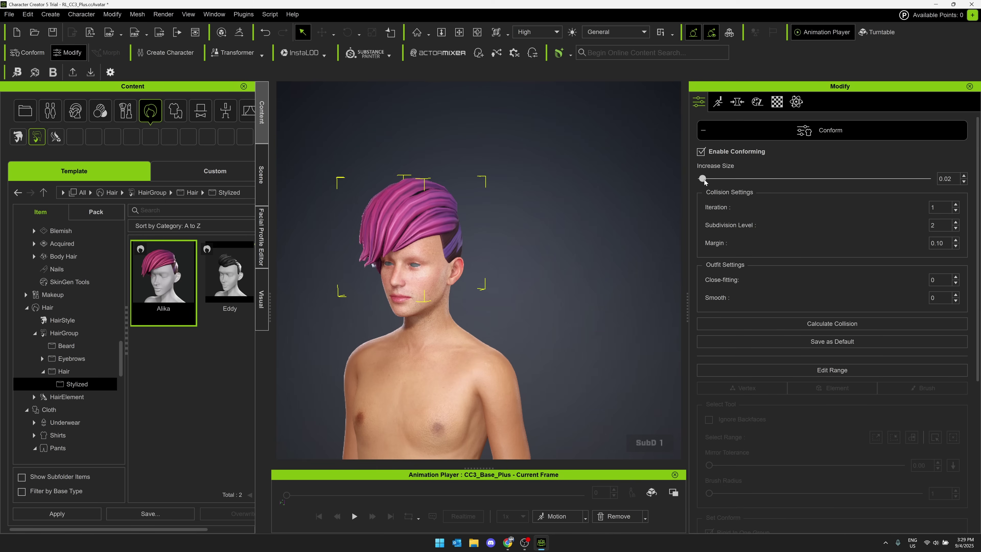
drag(777, 178, 784, 178)
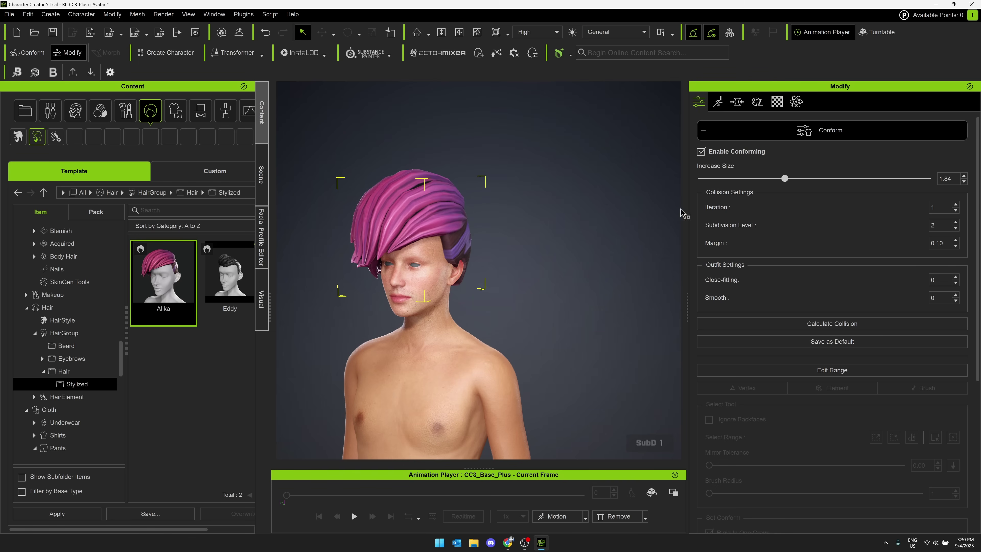
scroll(818, 134, down, 10)
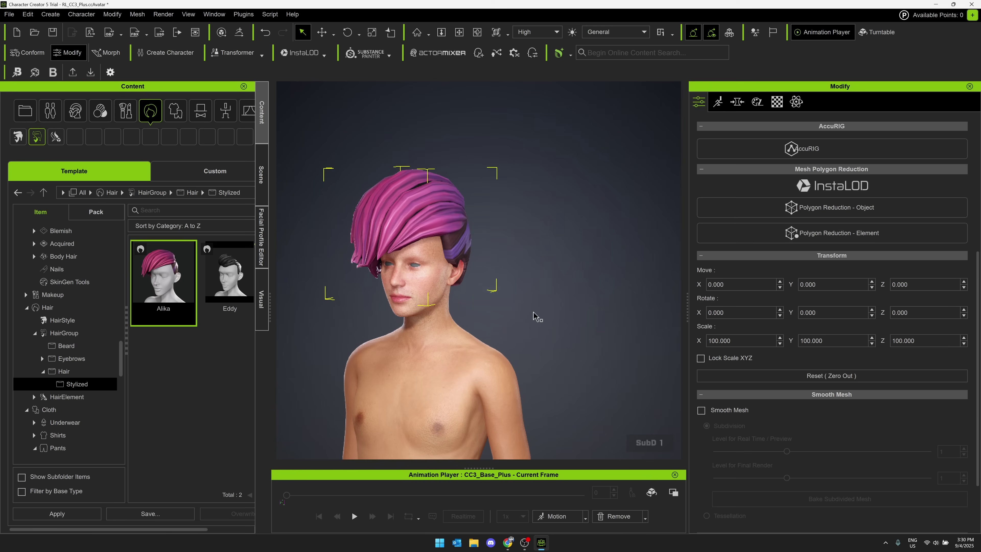
Step: Switch the character to a T-pose, then restore the standing pose
click(87, 15)
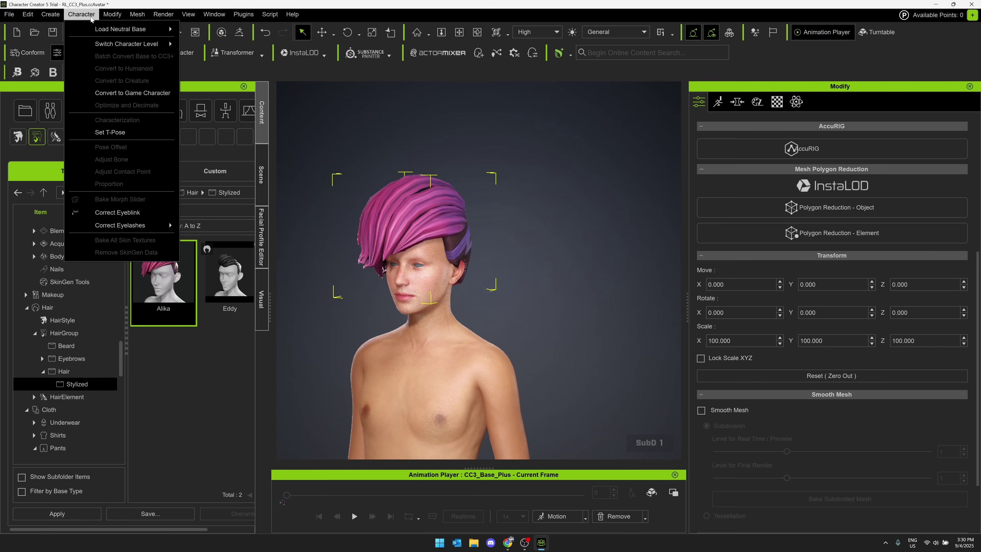
click(111, 132)
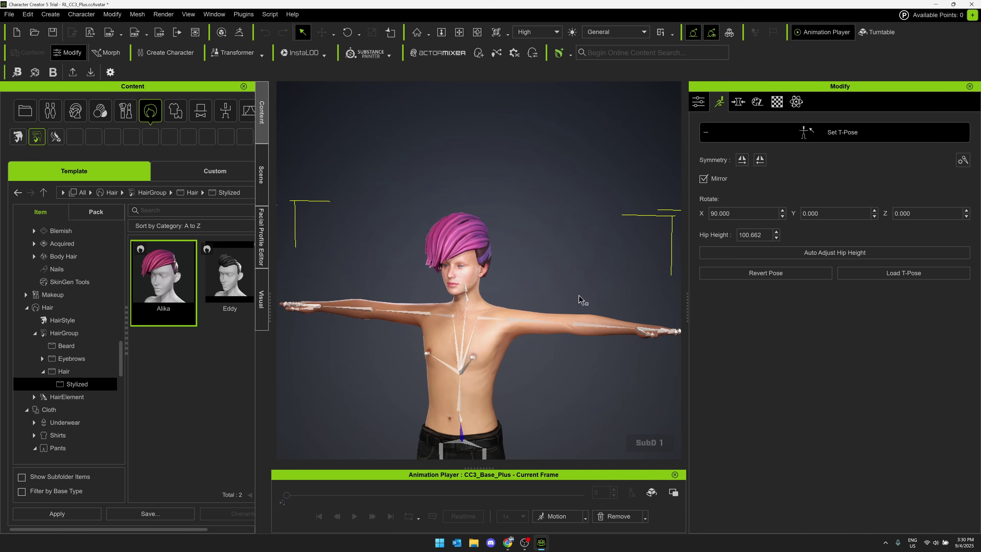
click(633, 240)
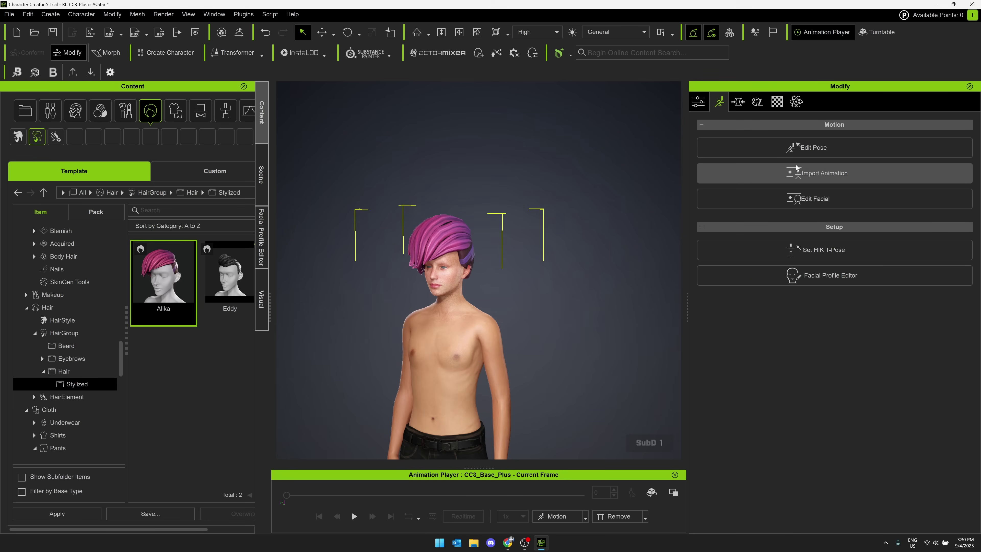
Step: In Edit Pose IK mode, raise the right hand and pull it out to the side
click(802, 147)
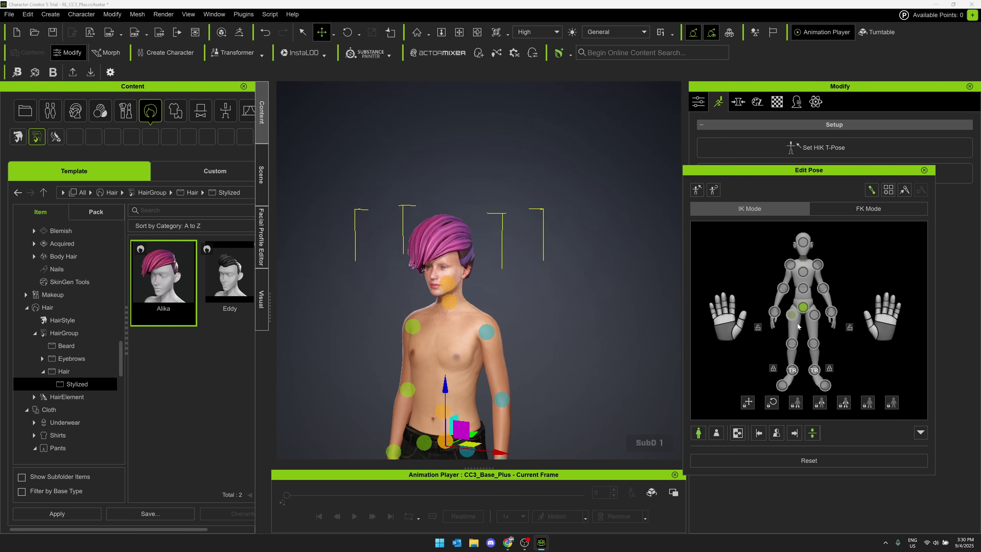
click(776, 313)
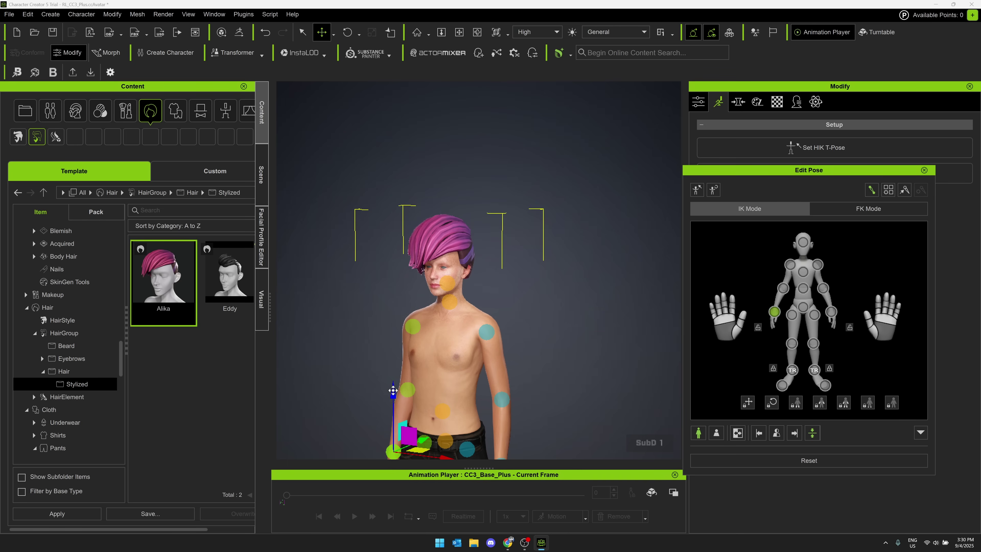
drag(393, 391, 393, 349)
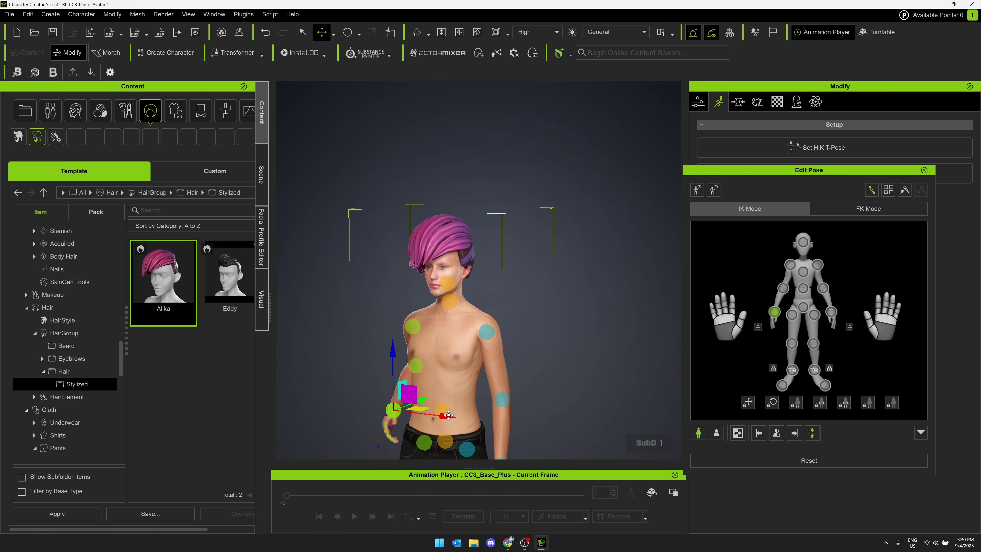
drag(448, 416, 398, 411)
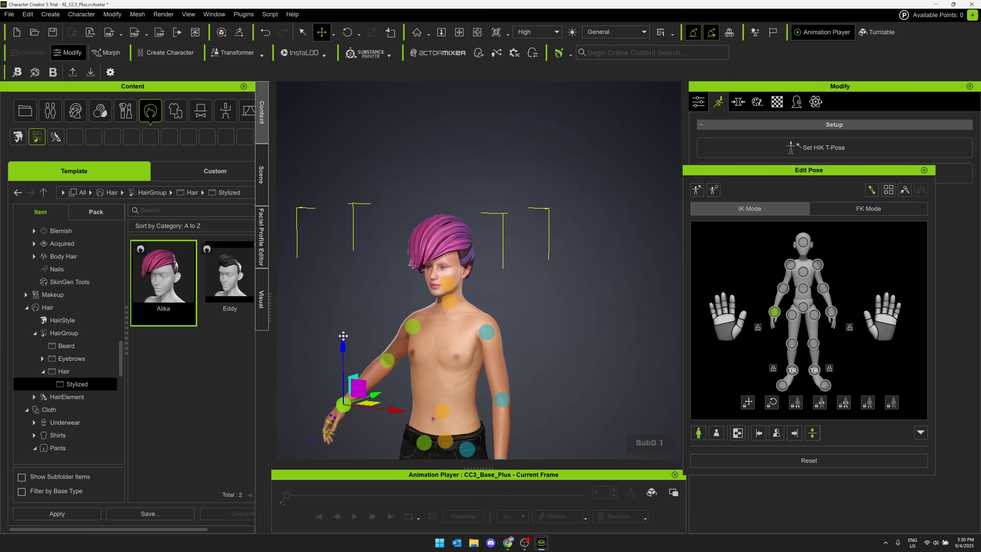
drag(343, 336, 348, 321)
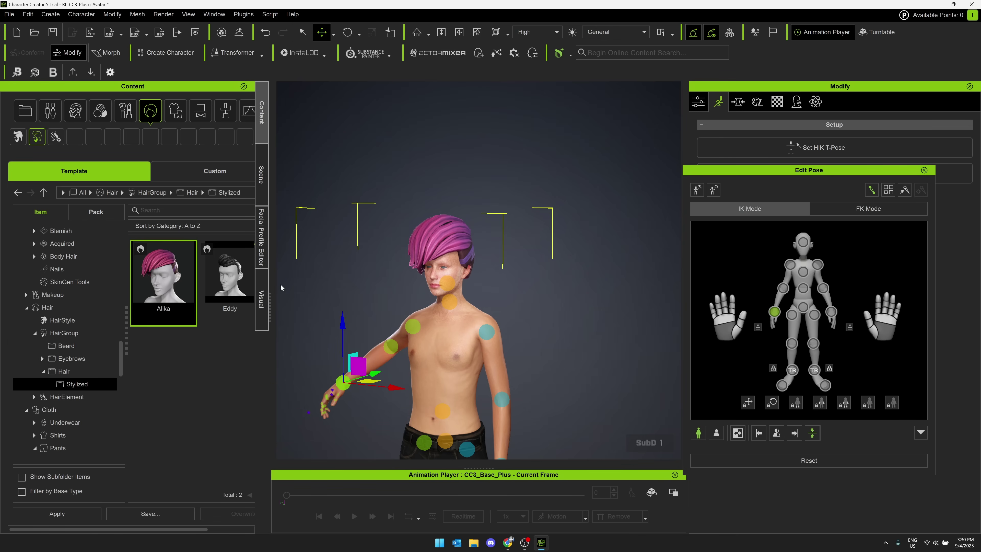
right_drag(588, 303, 548, 302)
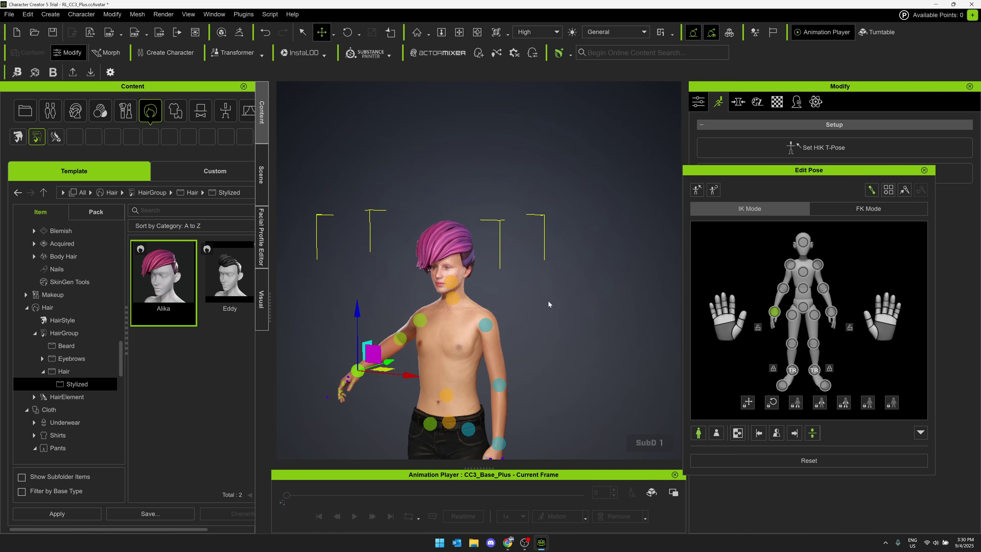
Step: Apply the 1.Human Male Relax idle motion, then the Walk Relaxed_3End move
scroll(79, 337, up, 6)
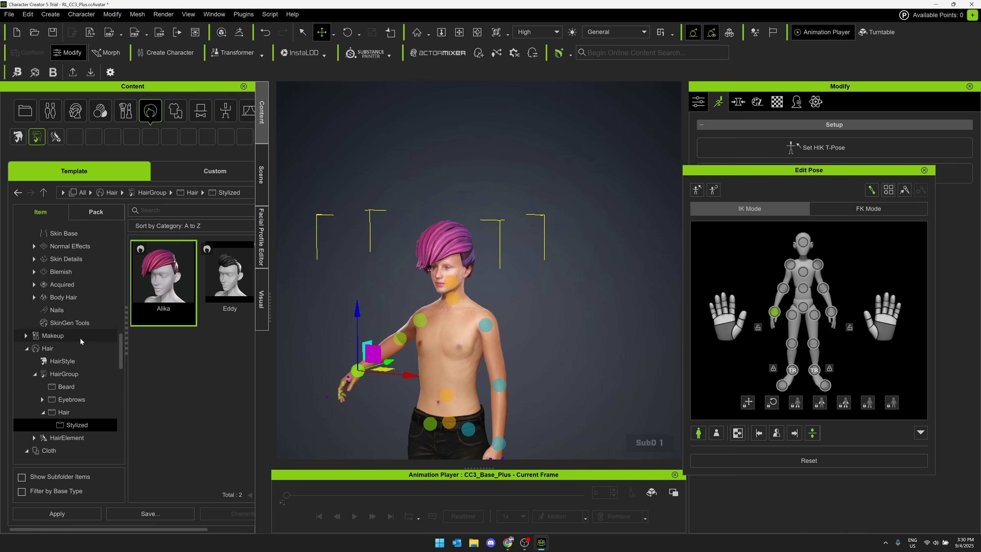
scroll(86, 323, up, 6)
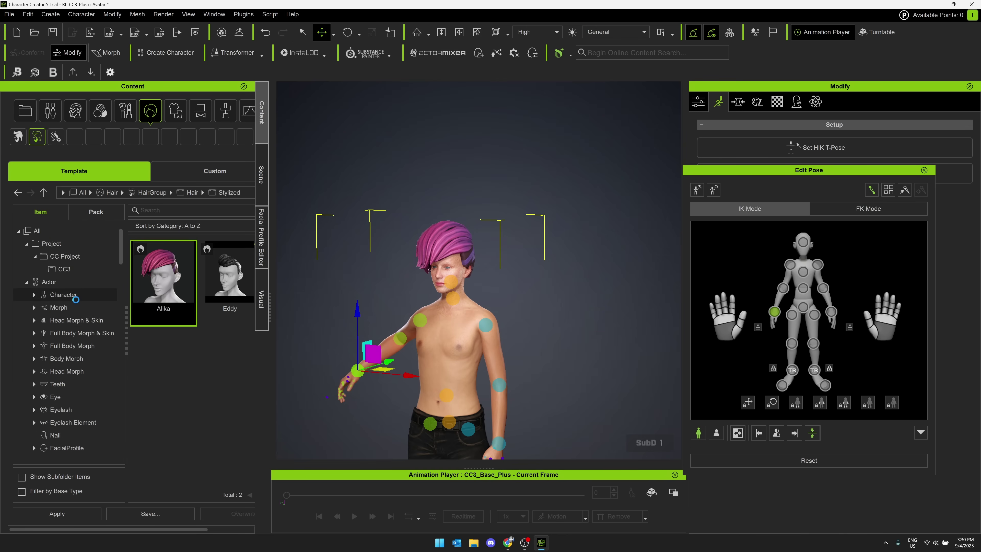
scroll(81, 313, down, 12)
scroll(76, 301, down, 4)
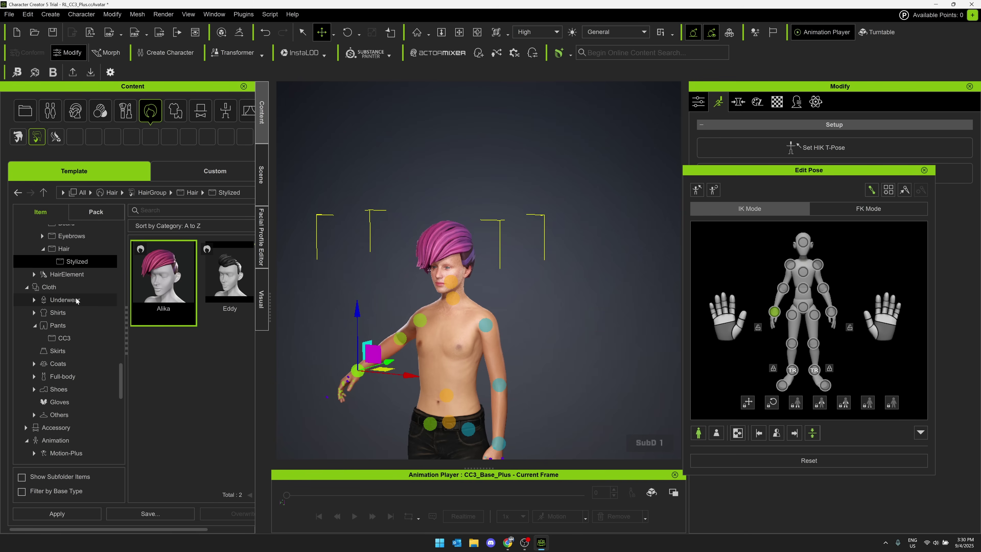
click(75, 298)
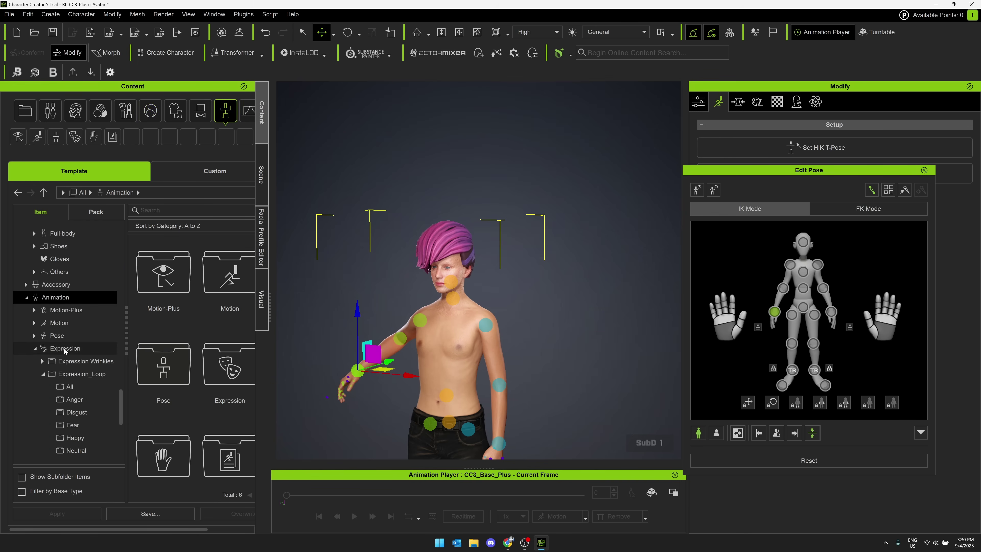
click(66, 323)
double_click(150, 274)
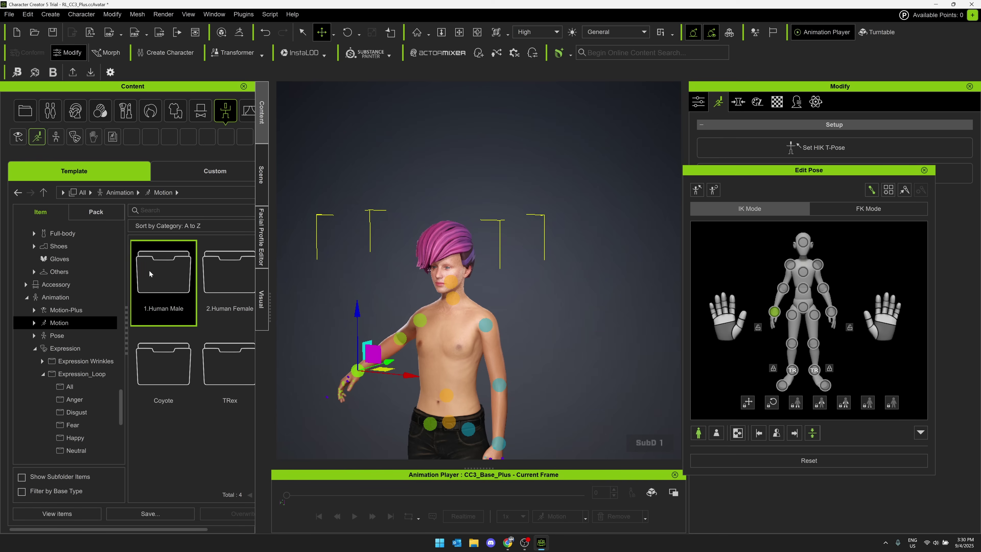
double_click(150, 273)
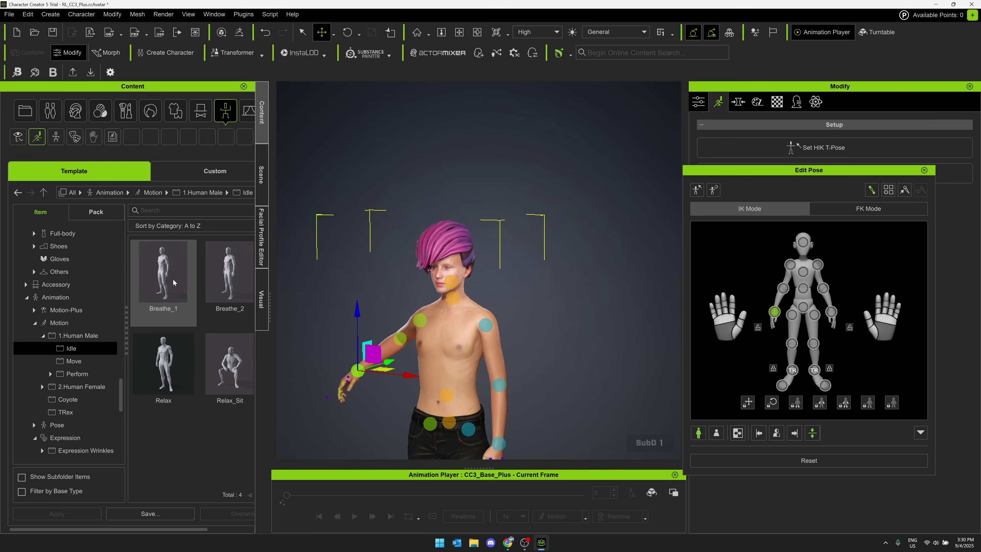
drag(173, 352, 479, 320)
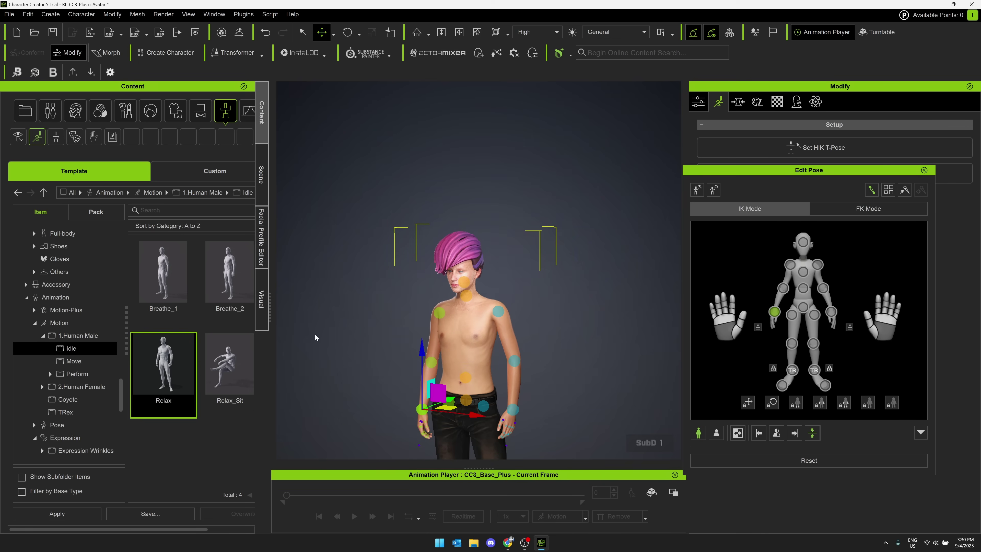
click(116, 362)
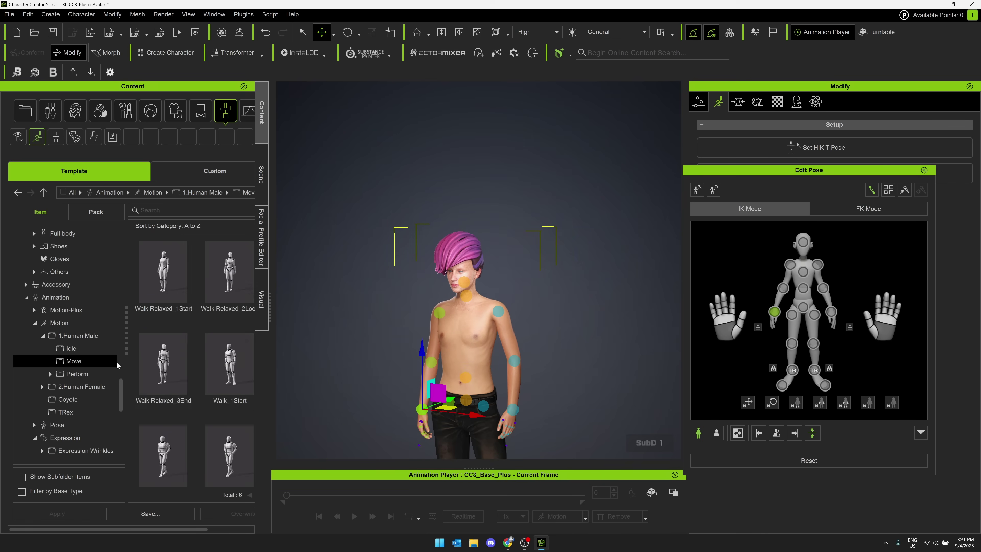
double_click(170, 363)
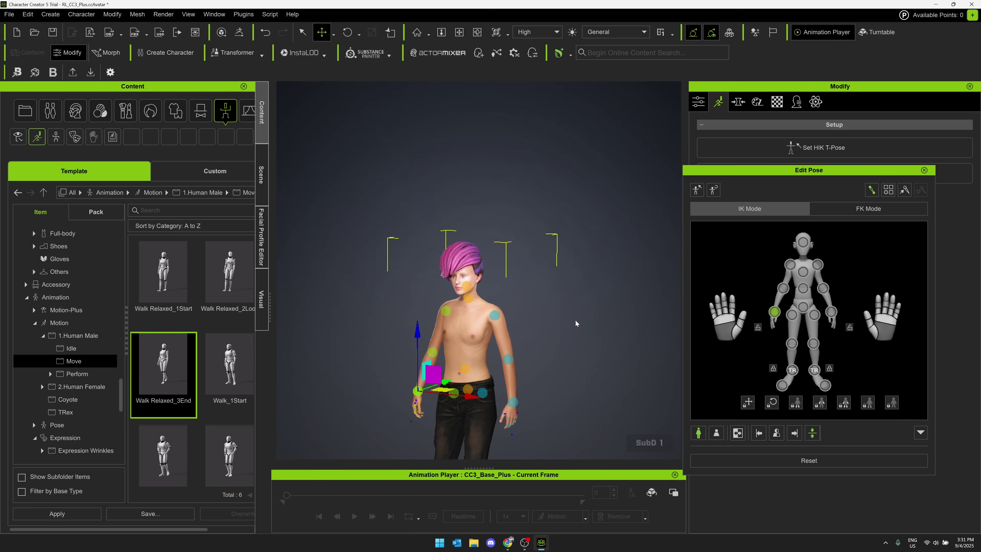
Step: Close Edit Pose and play the walk animation, pausing at frame 140
click(924, 170)
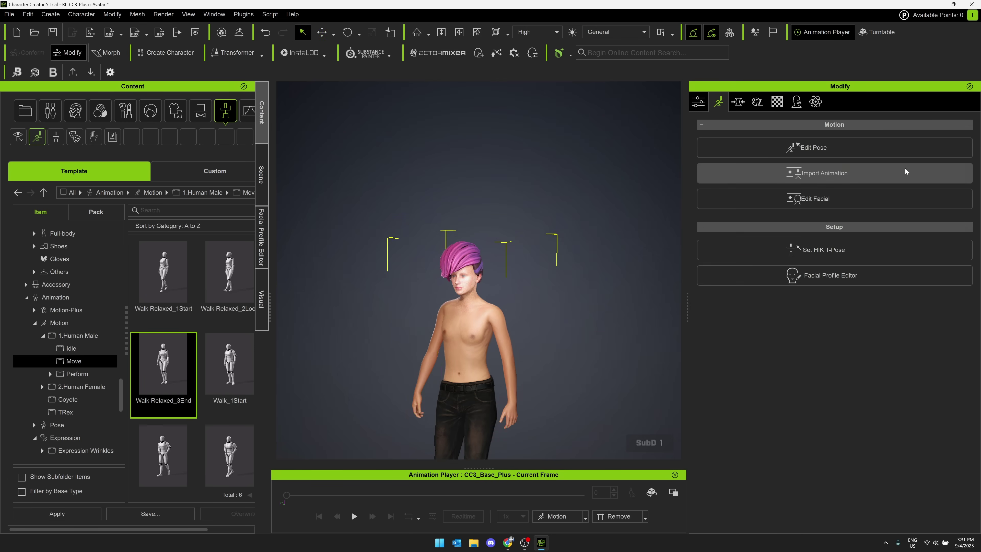
click(355, 516)
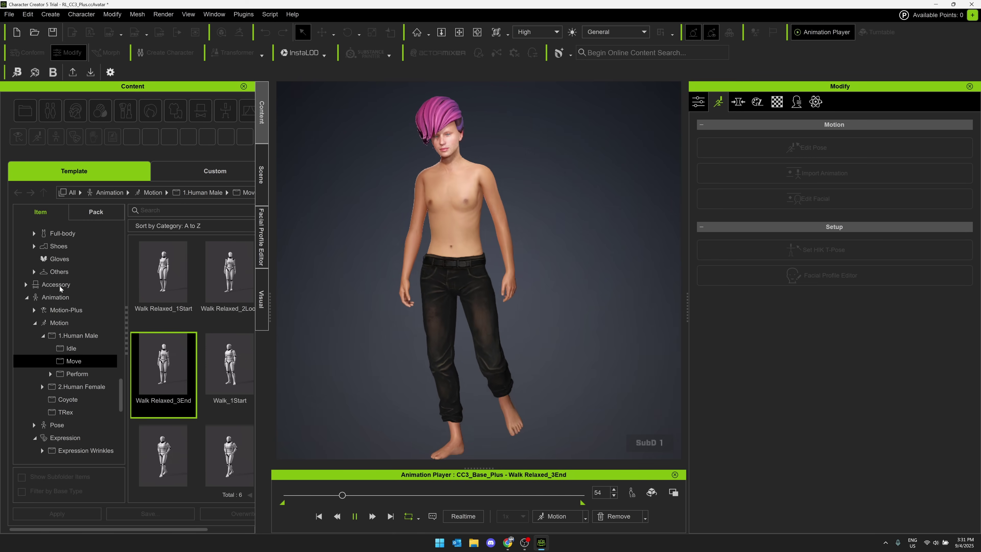
key(space)
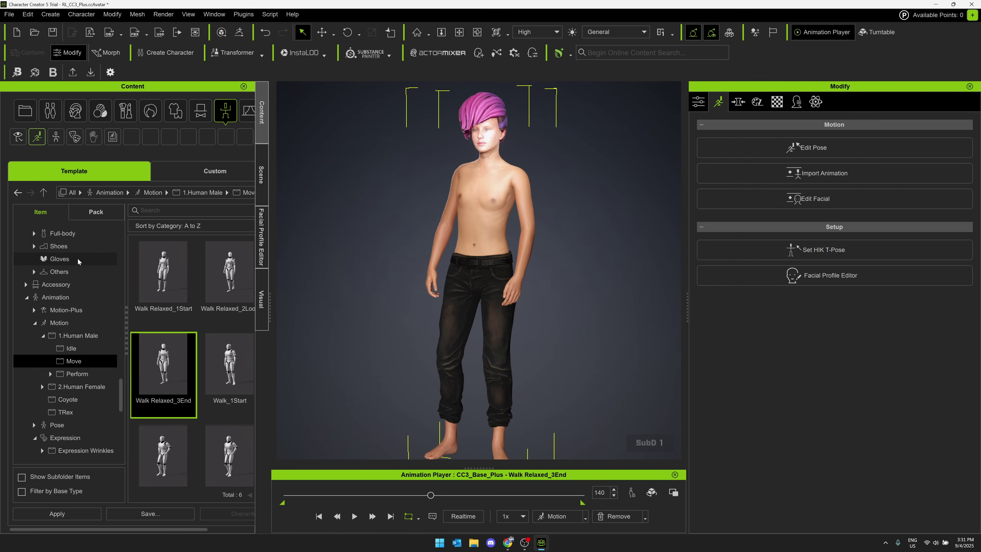
Step: Browse the Accessory folders, then apply the tan Long slim coat from Cloth > Coats
click(56, 284)
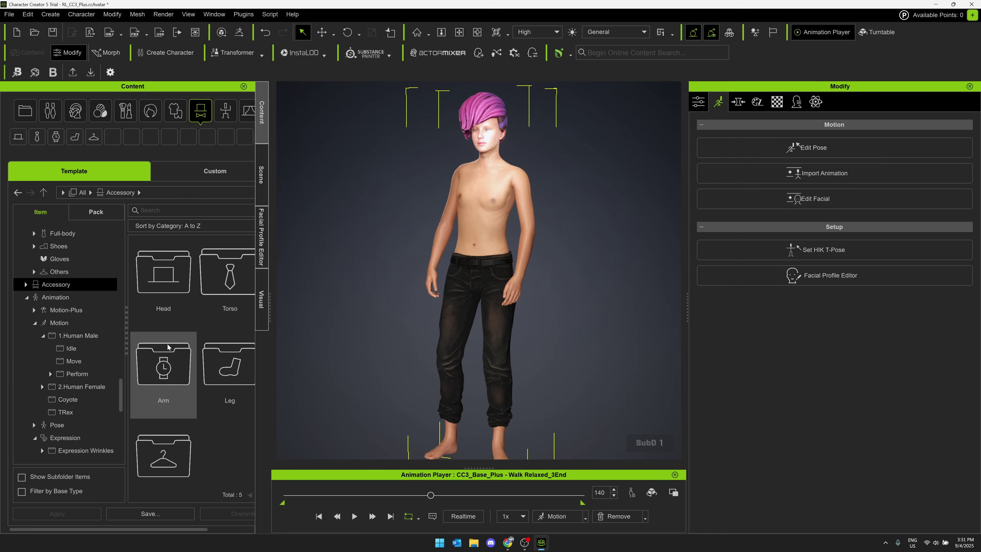
double_click(222, 283)
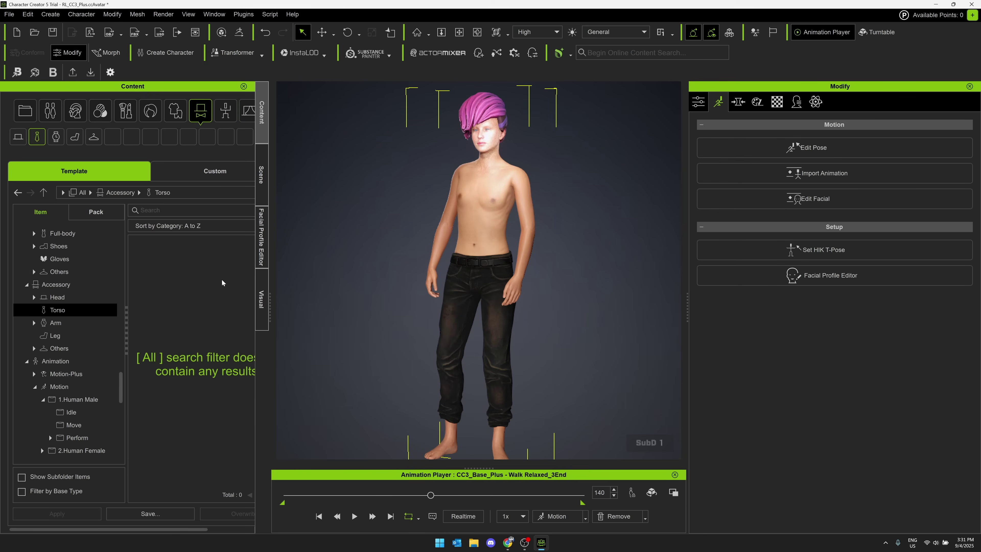
click(57, 298)
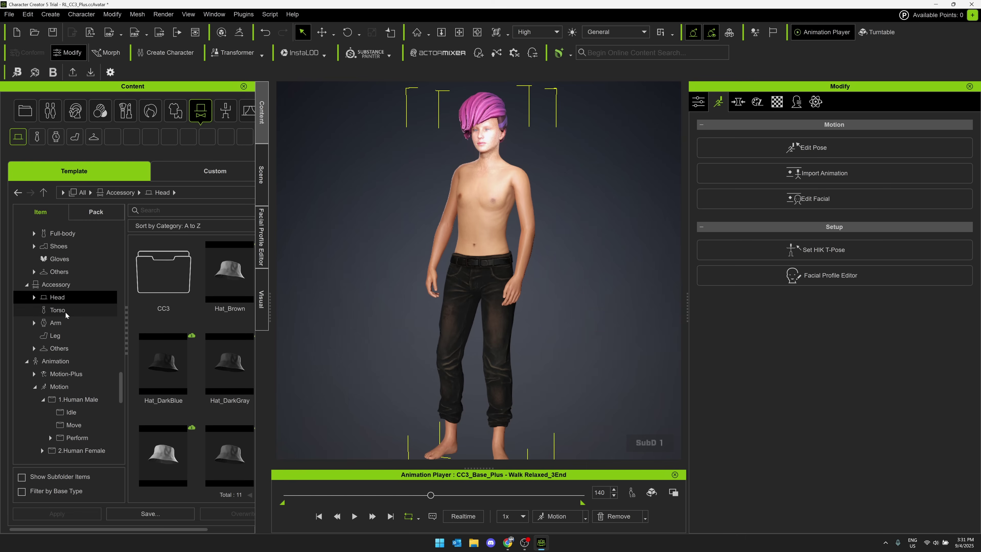
click(57, 327)
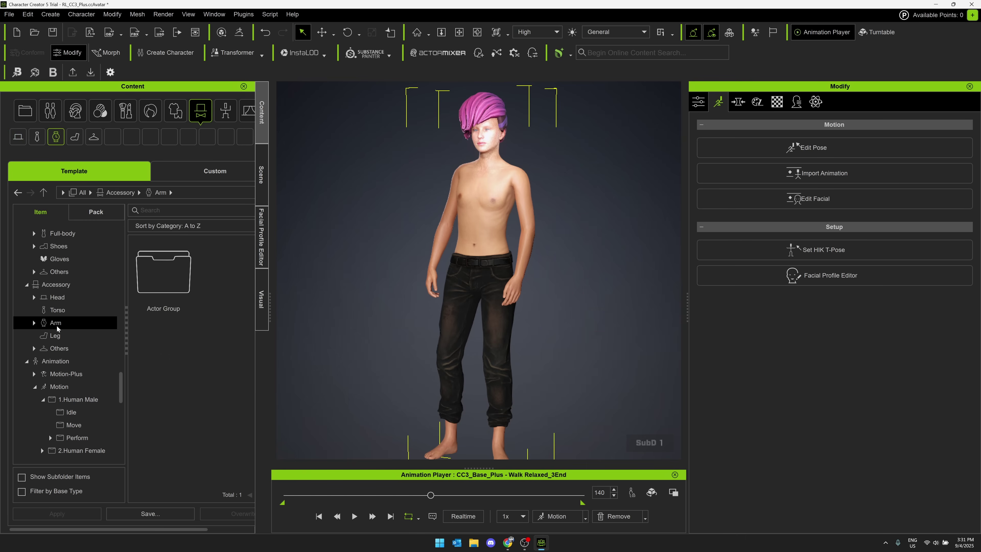
click(55, 335)
click(59, 348)
scroll(61, 325, up, 2)
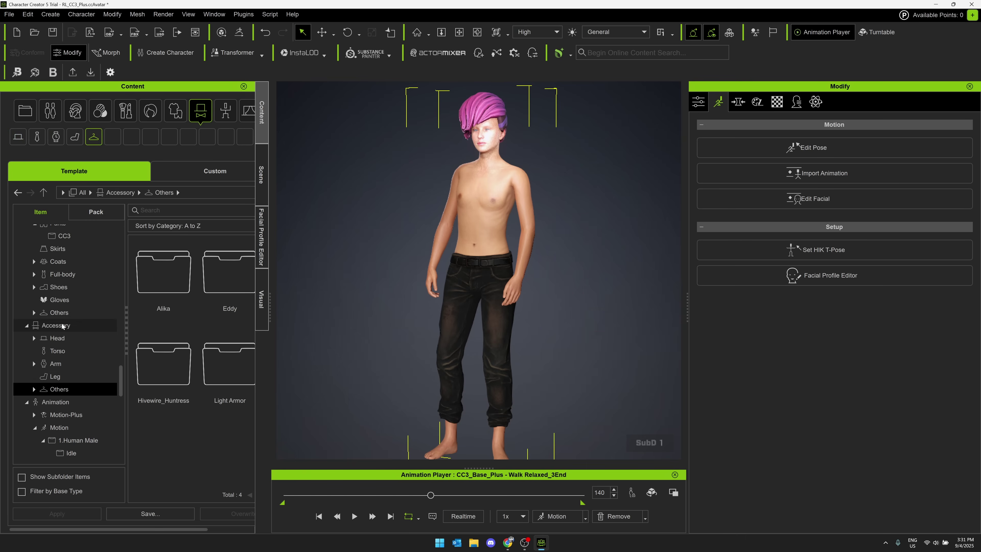
scroll(61, 326, up, 3)
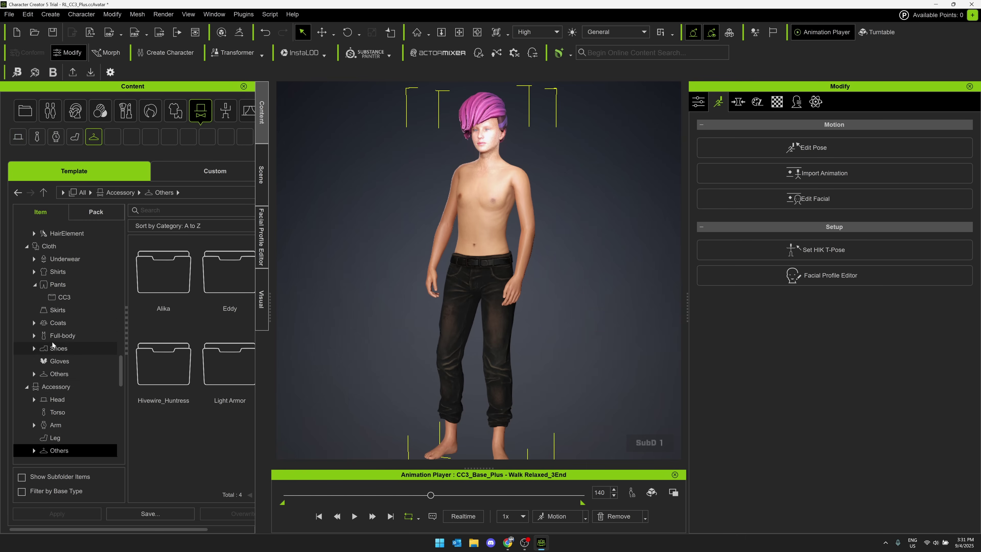
double_click(56, 322)
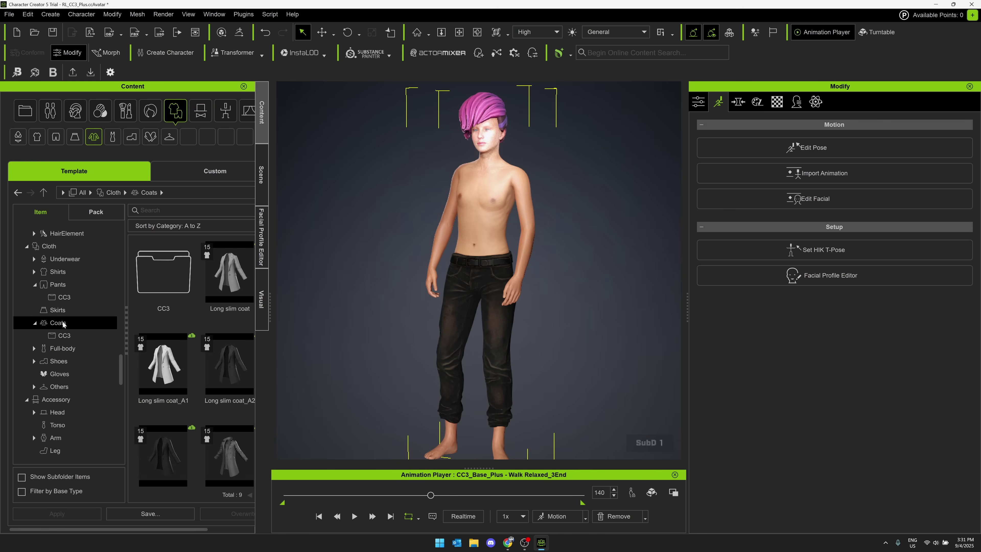
click(214, 277)
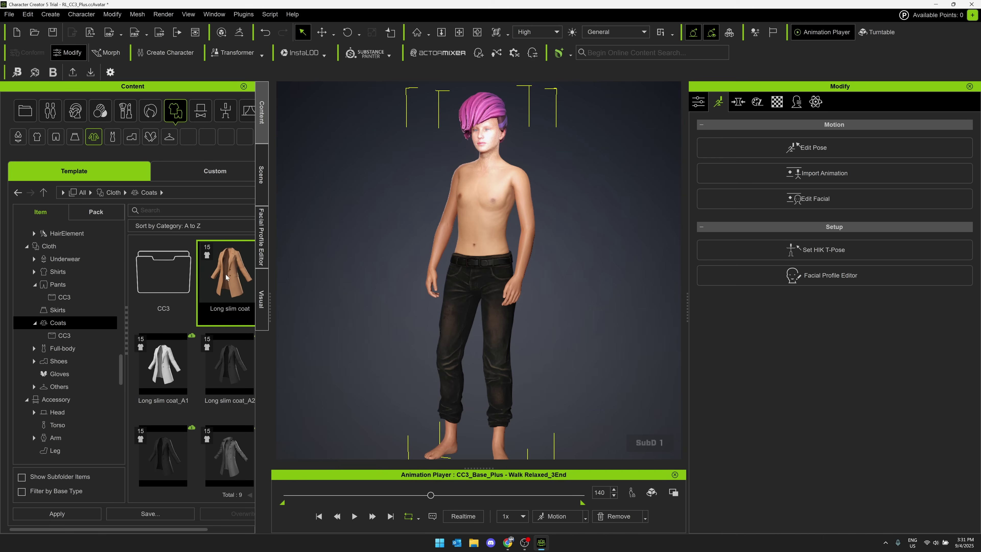
double_click(230, 274)
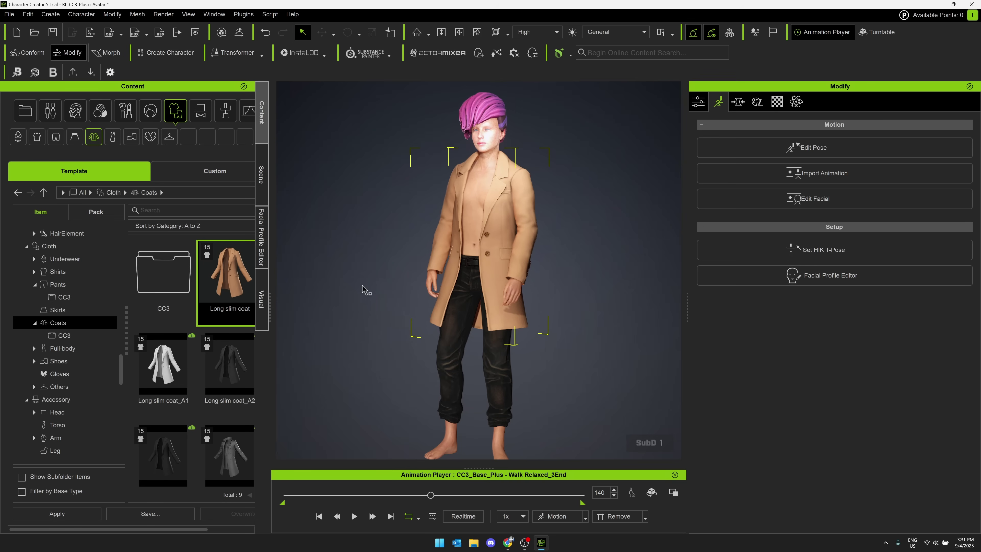
Step: Conform the coat at Increase Size 1.93 and calculate its collision with the body
click(32, 53)
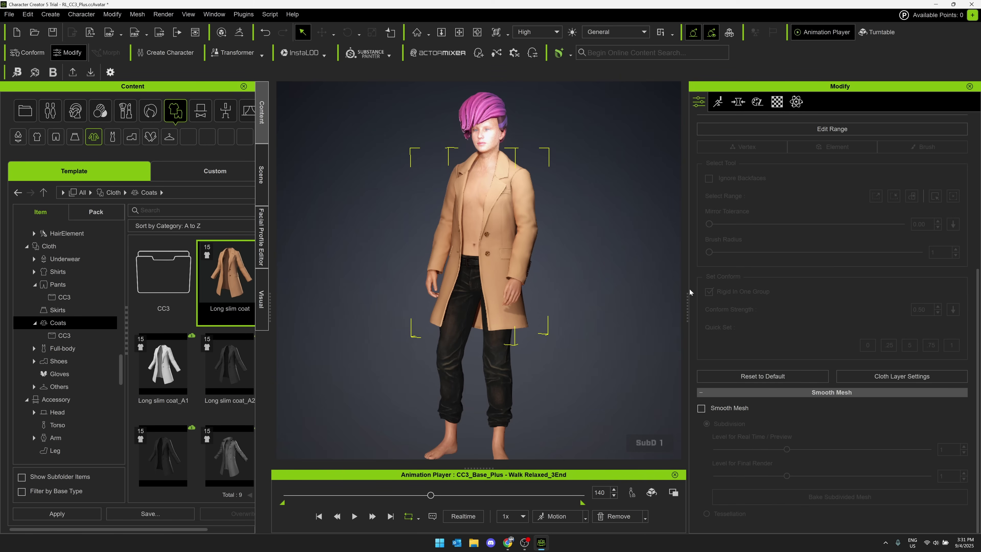
scroll(830, 193, up, 6)
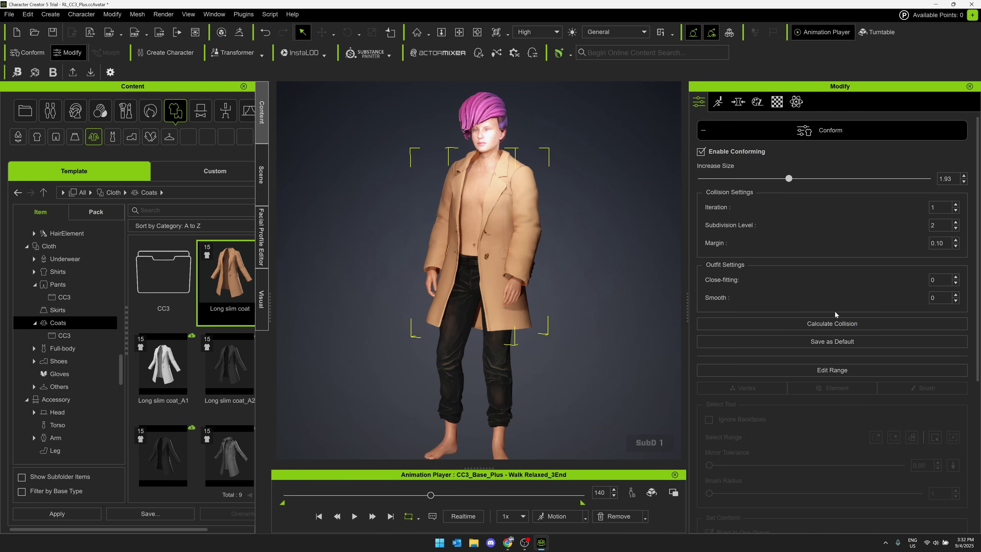
scroll(849, 326, down, 1)
click(845, 292)
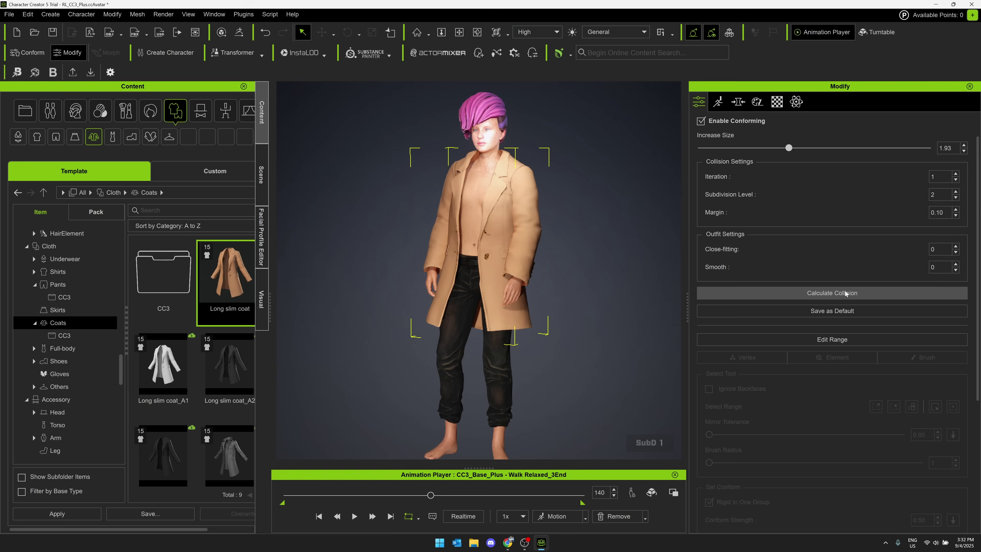
scroll(845, 292, down, 5)
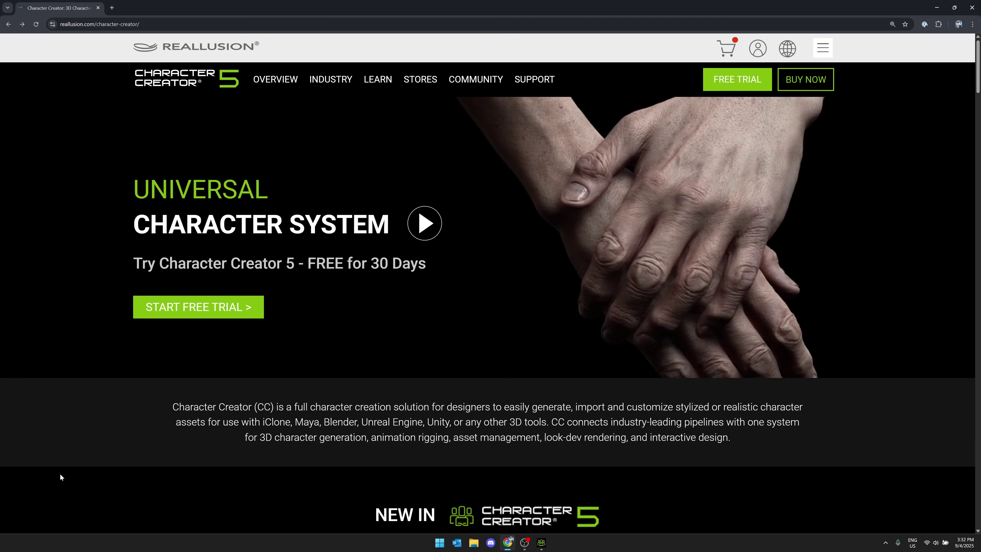
Step: Scroll down the Character Creator 5 page to the 'New in Character Creator 5' tiles
scroll(330, 344, down, 3)
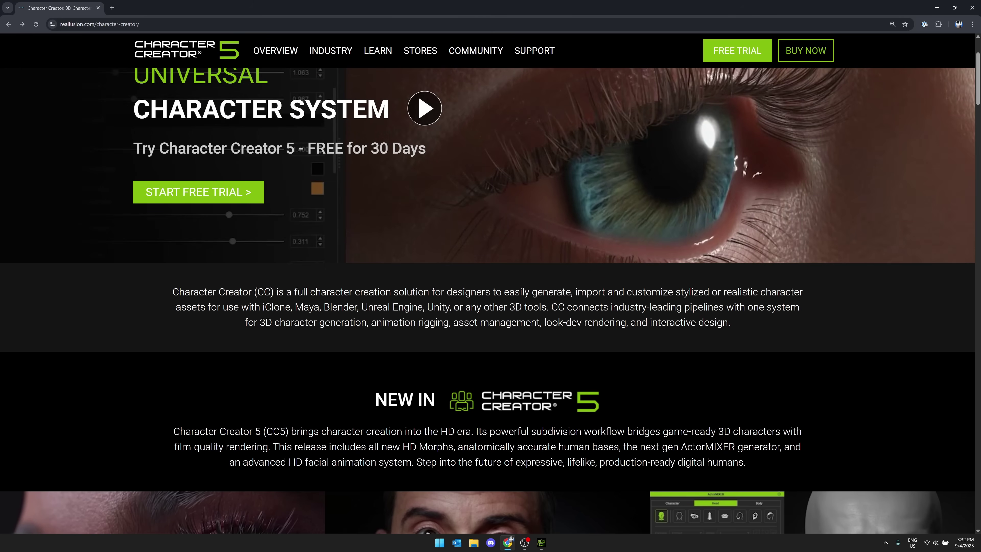
scroll(461, 312, down, 1)
drag(284, 269, 470, 269)
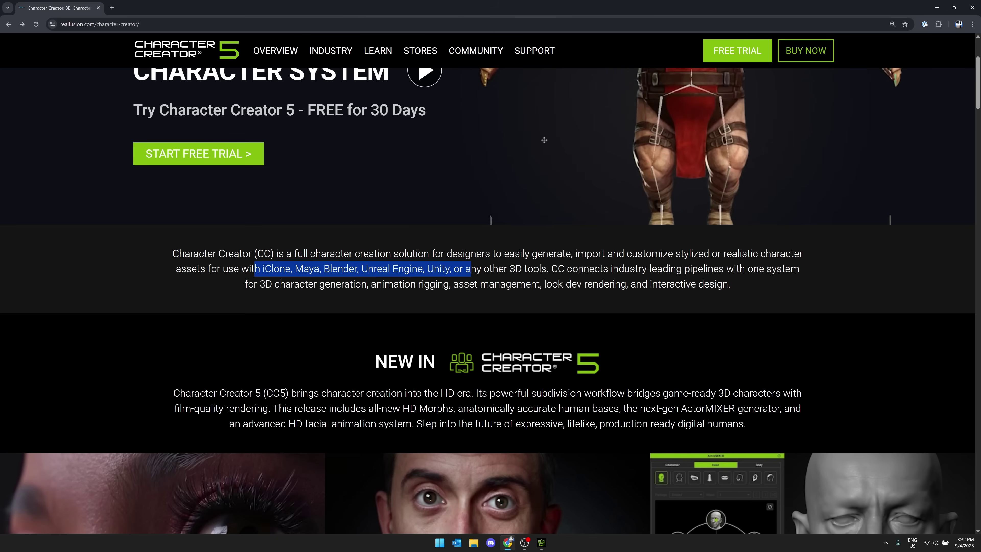
scroll(476, 267, down, 1)
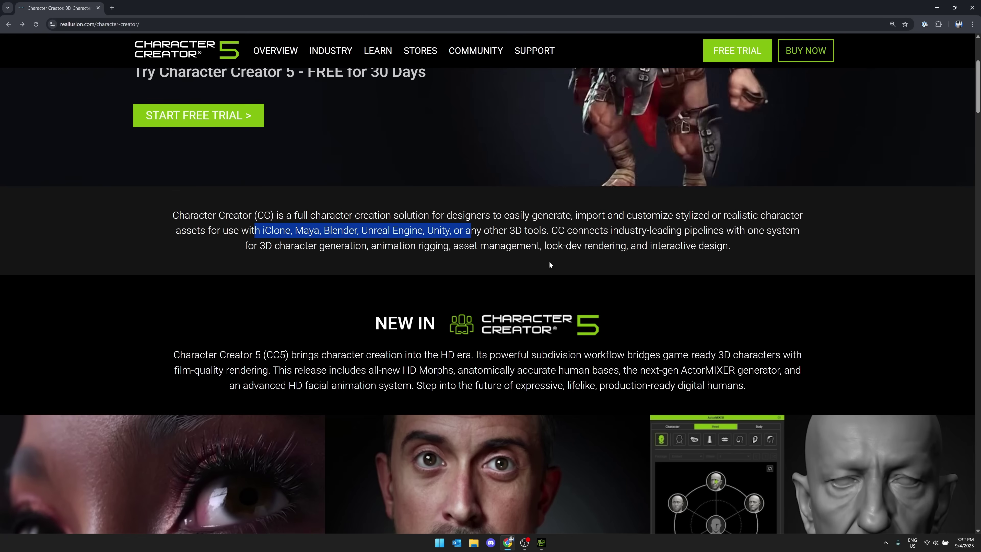
scroll(550, 263, down, 5)
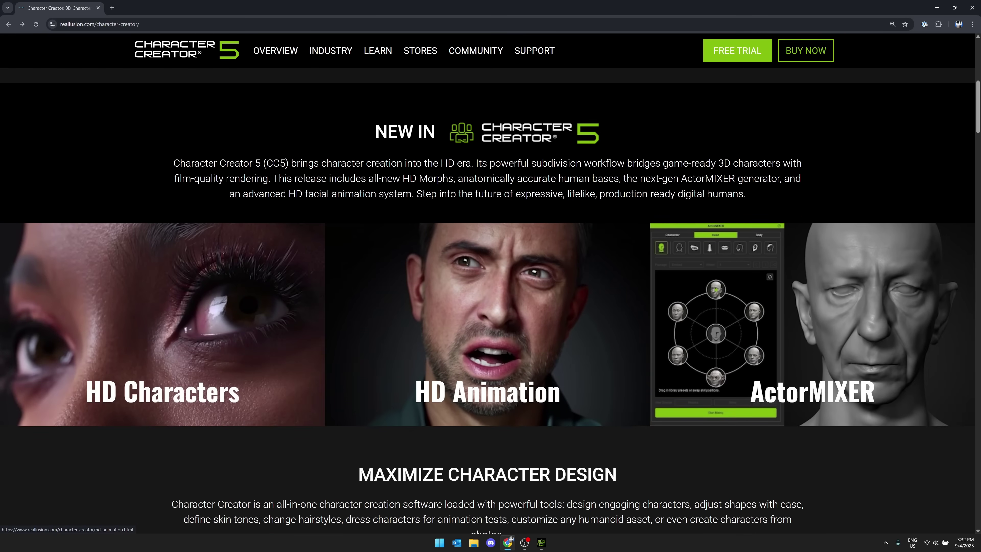
scroll(548, 150, down, 1)
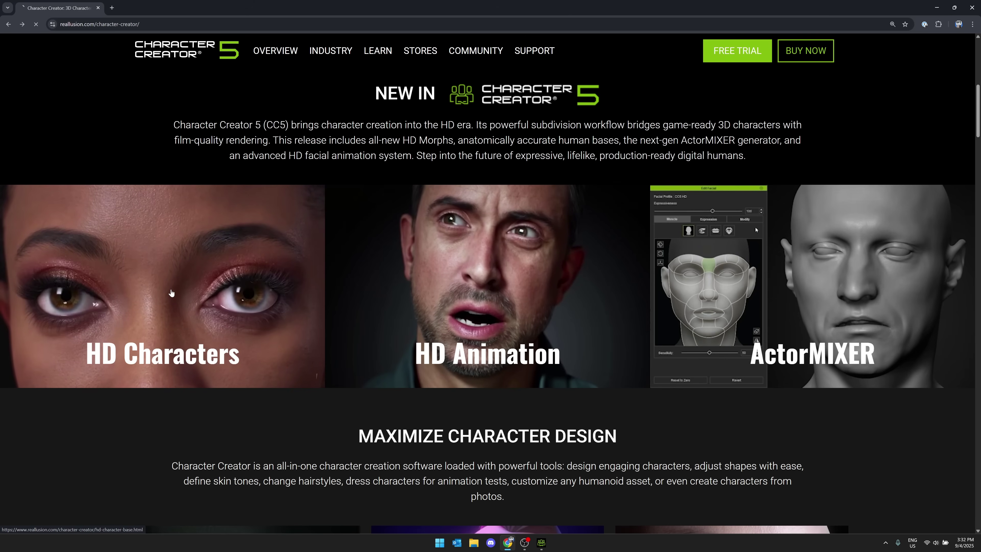
Step: Open and scroll through the HD Characters page, then return to the Character Creator overview
click(171, 292)
scroll(530, 299, down, 12)
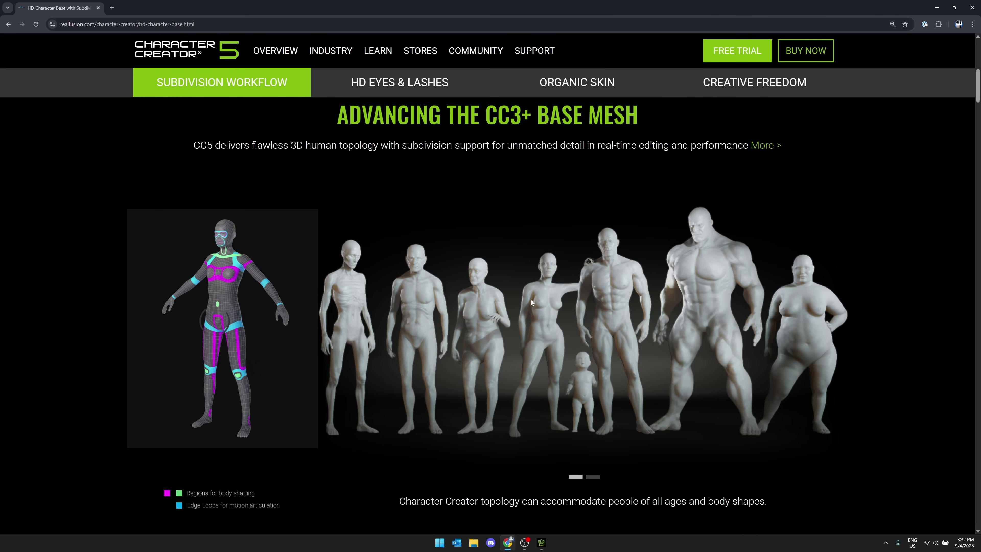
scroll(531, 298, up, 4)
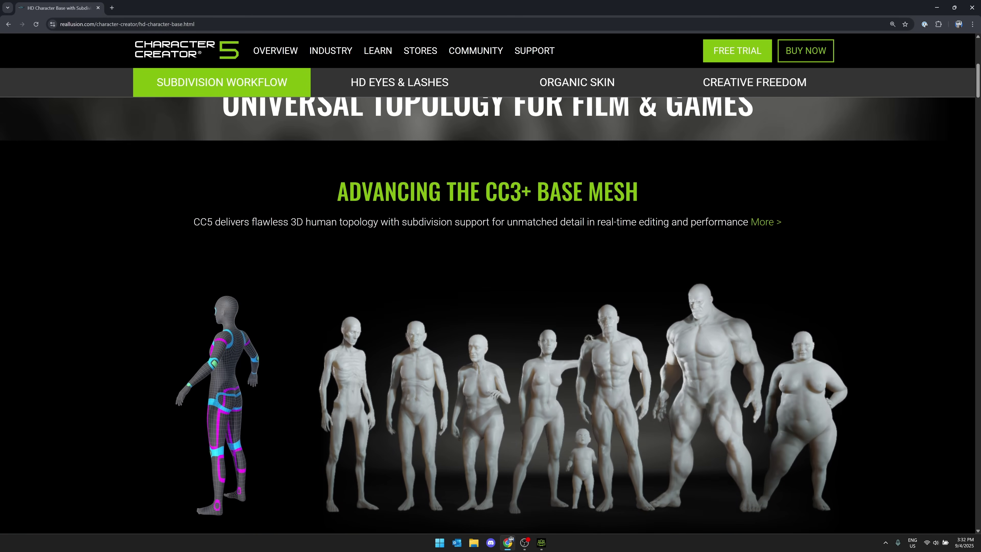
scroll(514, 306, down, 4)
scroll(548, 231, down, 9)
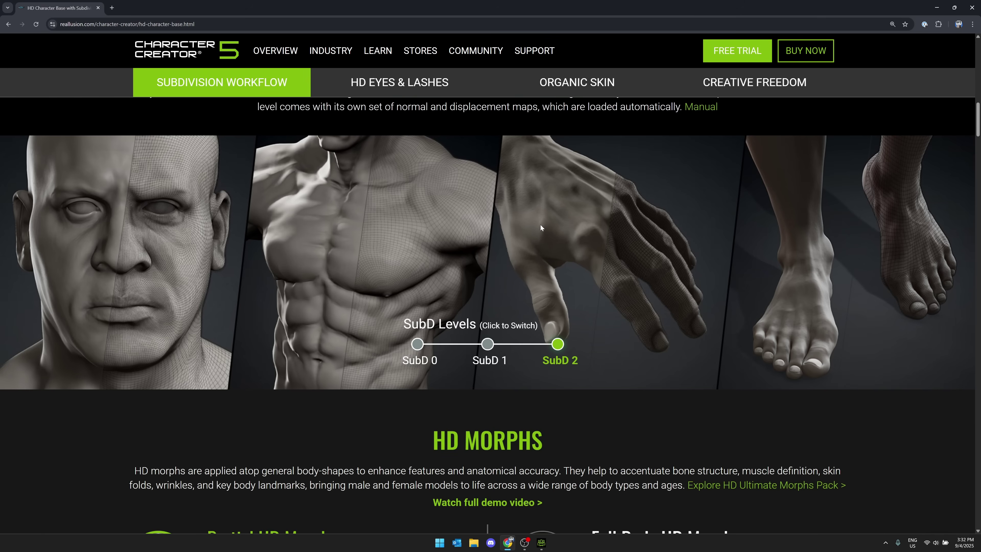
scroll(540, 256, up, 3)
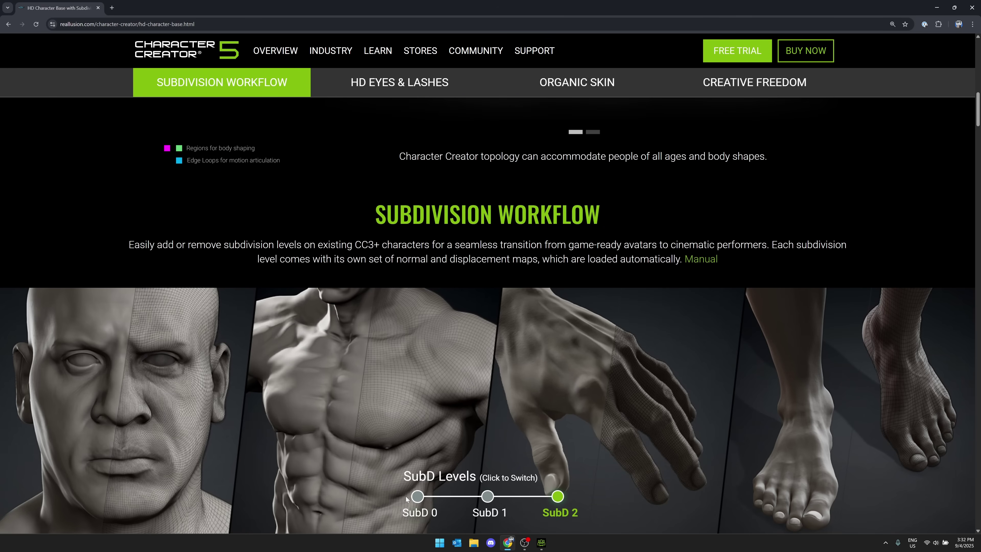
scroll(544, 370, down, 3)
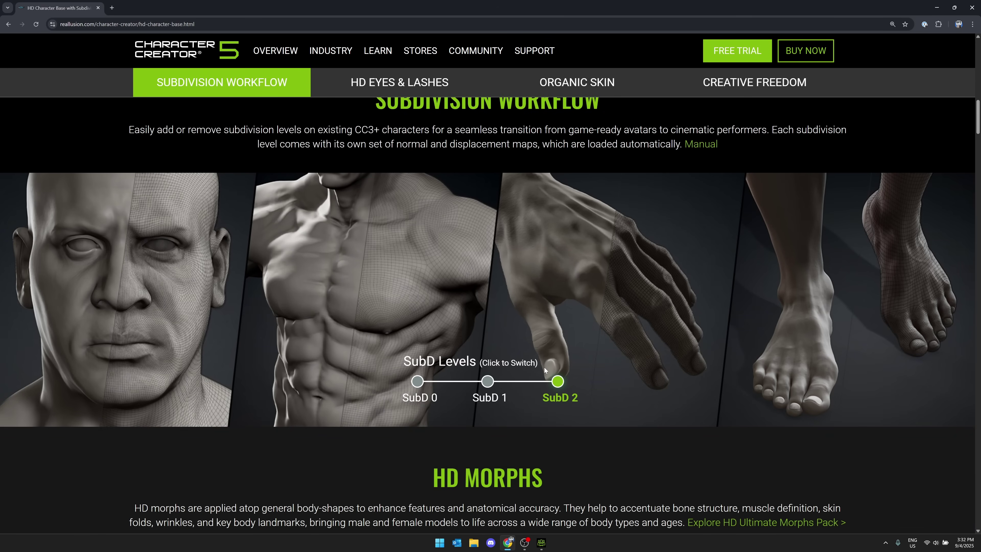
scroll(556, 332, down, 4)
scroll(572, 283, down, 15)
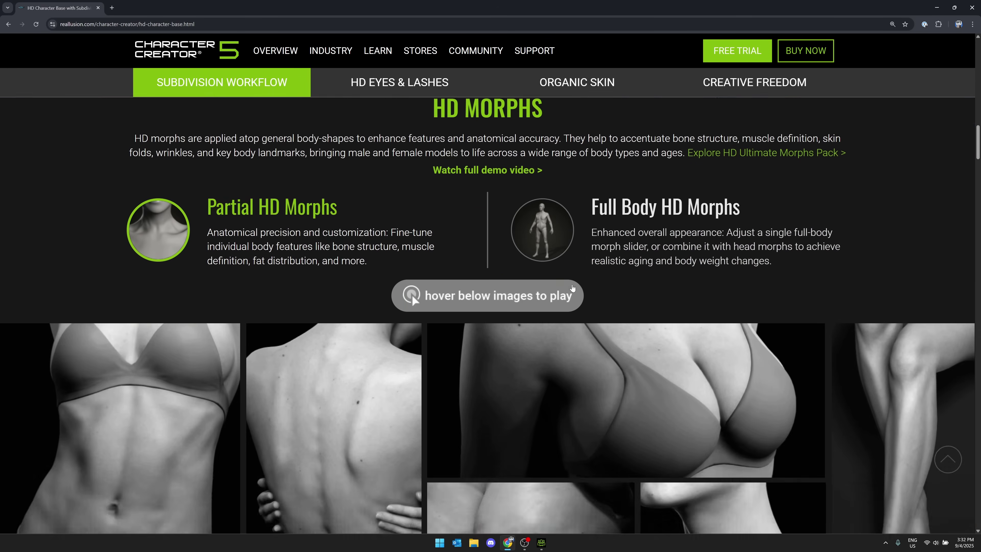
scroll(571, 277, down, 6)
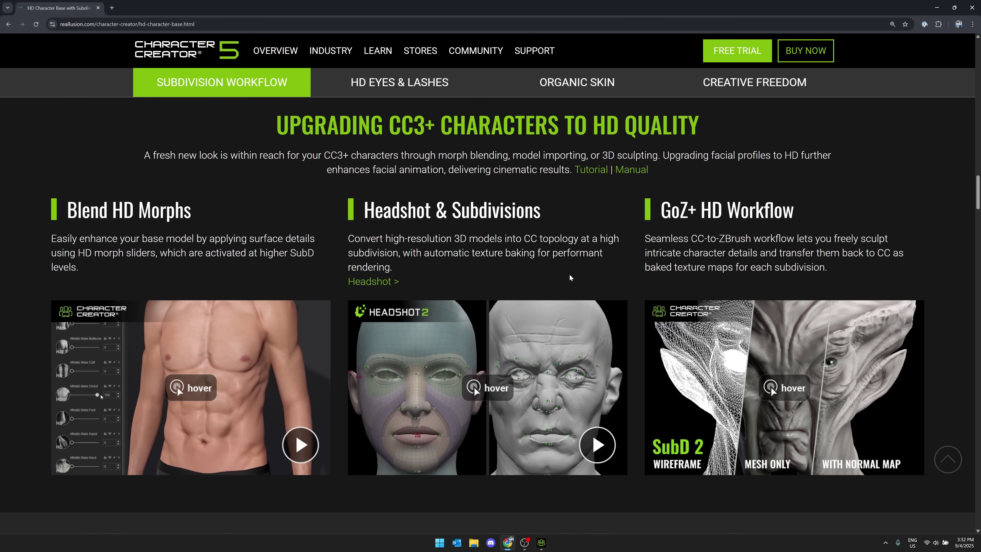
key(alt+Left)
click(447, 271)
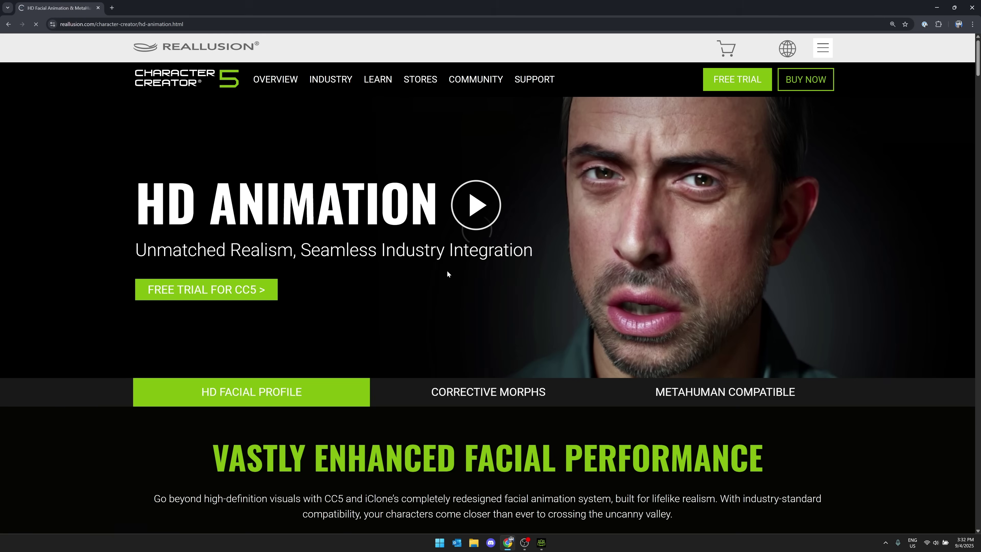
scroll(633, 236, down, 8)
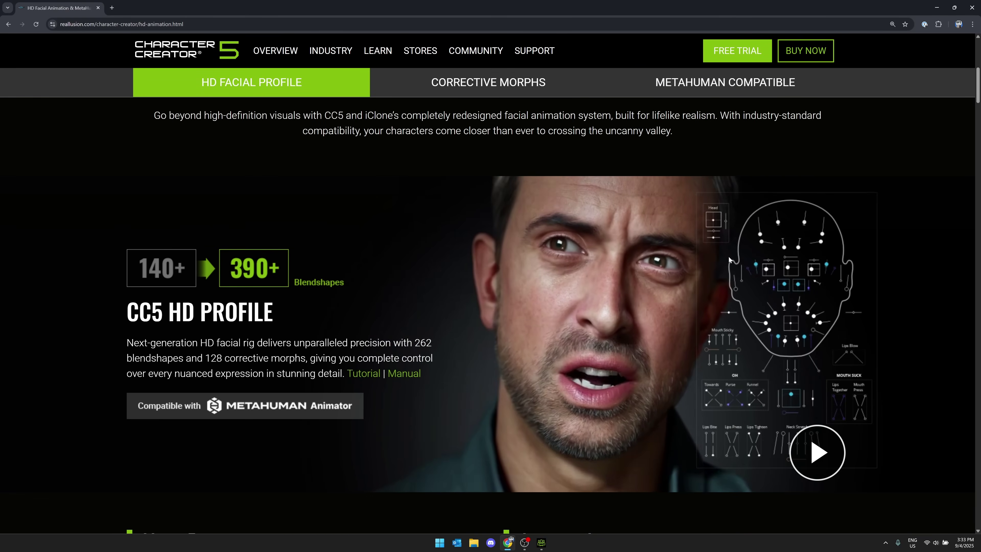
scroll(739, 253, down, 1)
scroll(739, 251, down, 10)
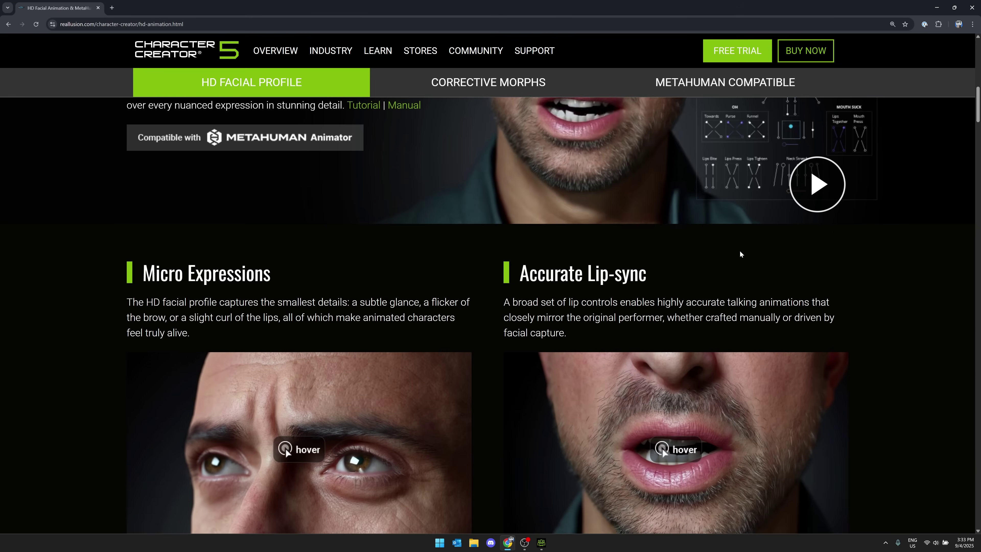
scroll(740, 251, down, 12)
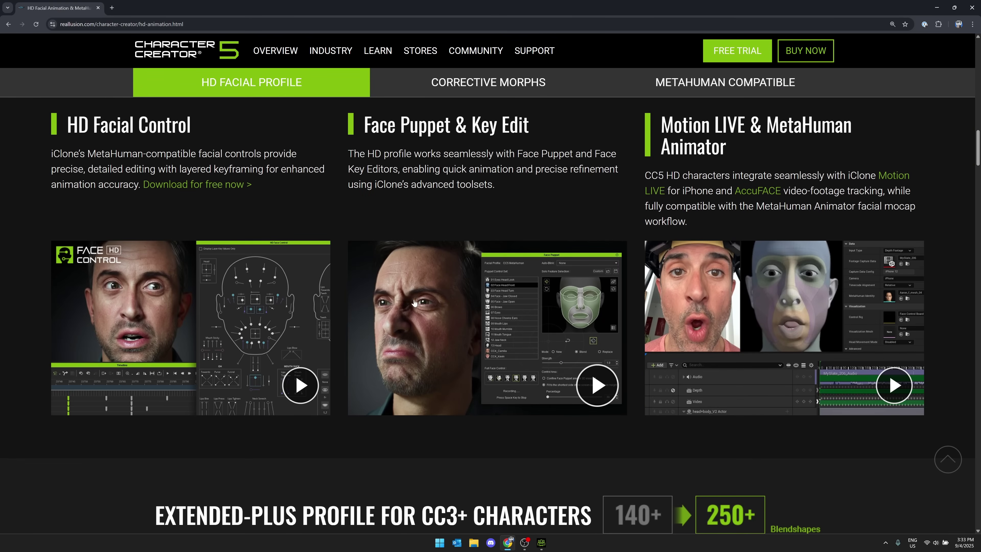
scroll(762, 215, down, 4)
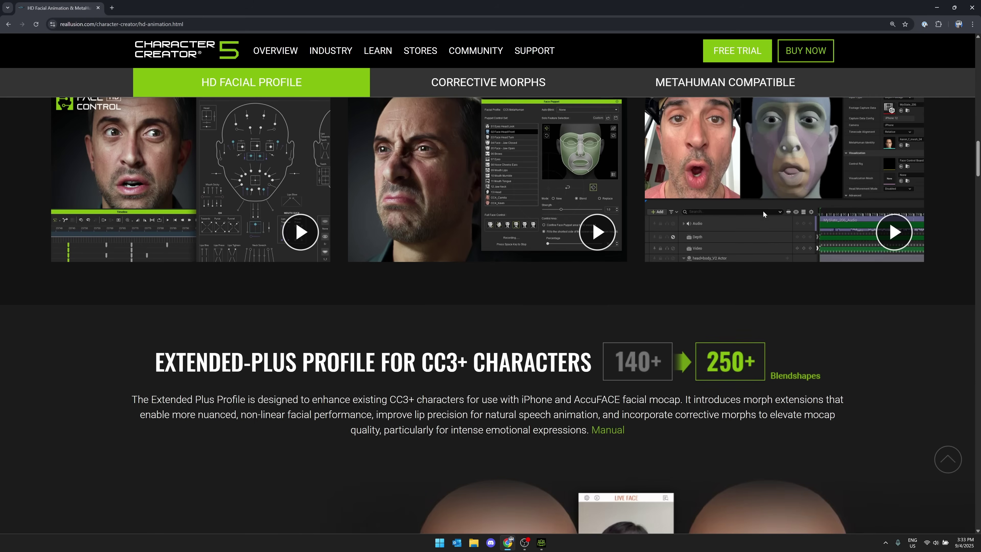
scroll(763, 212, down, 17)
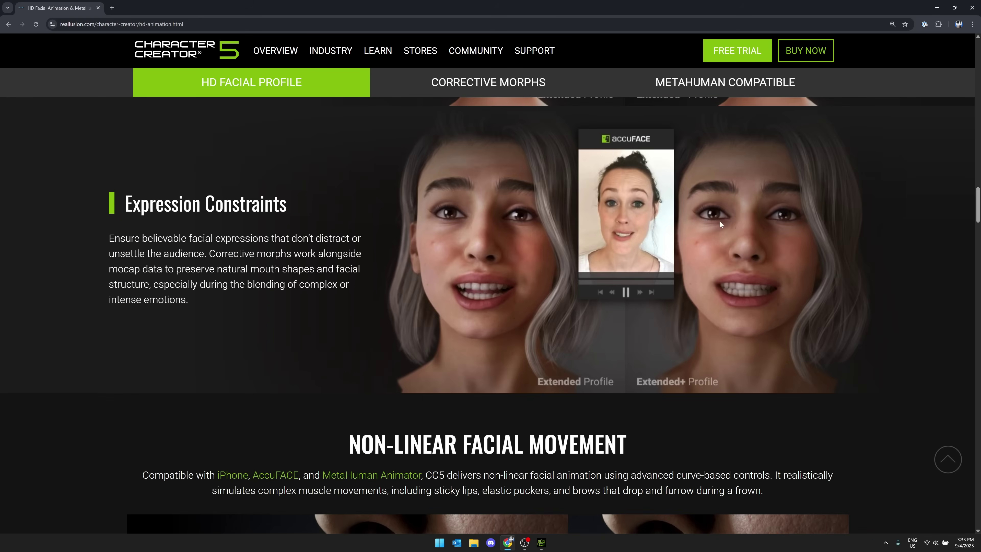
scroll(679, 245, up, 20)
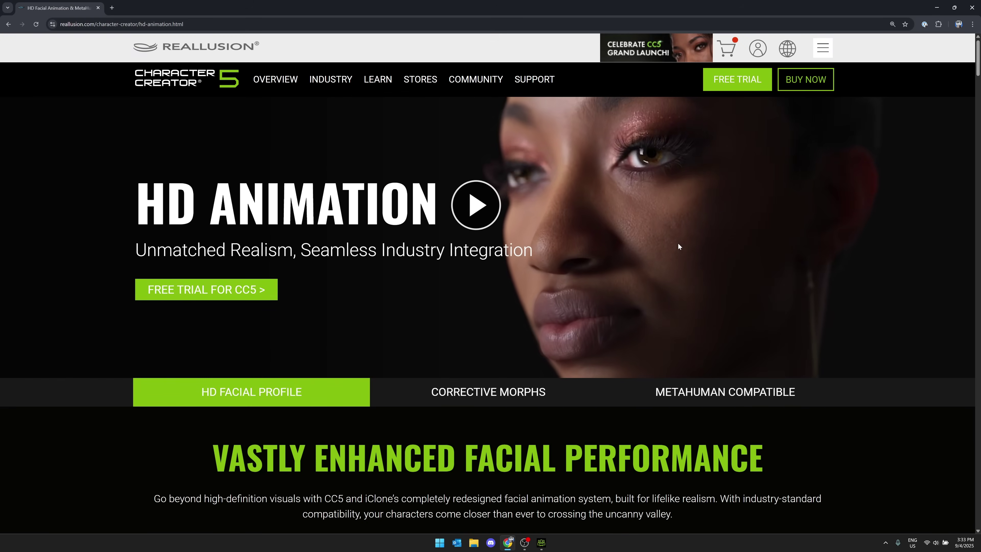
mouse_move(299, 93)
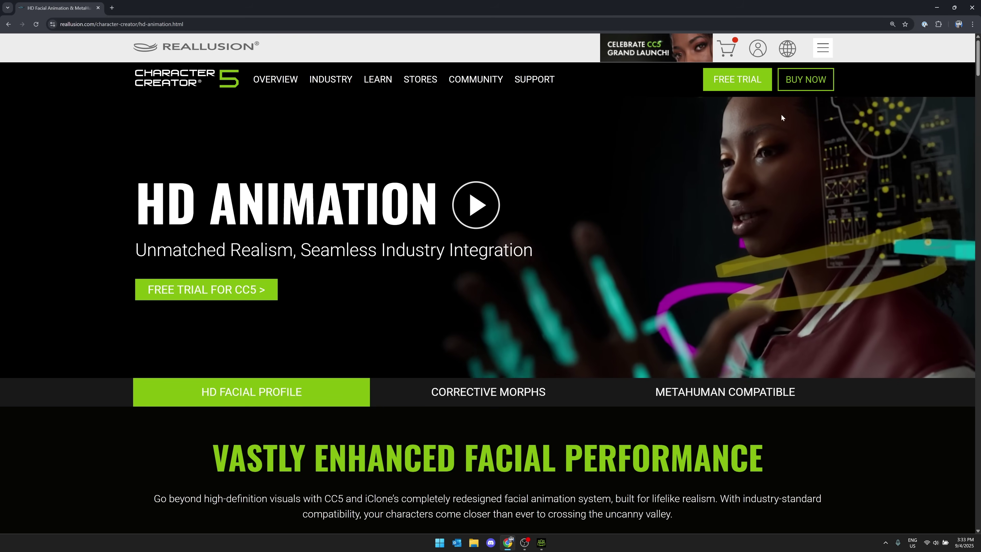
Step: Open the store's Character Creator 5 details and check the Deluxe edition price of $479
click(807, 80)
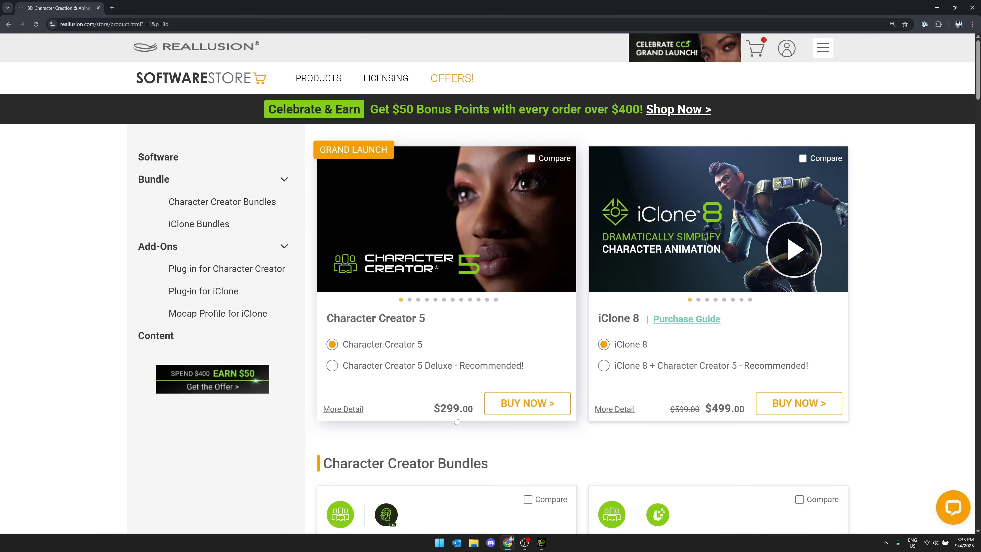
click(341, 410)
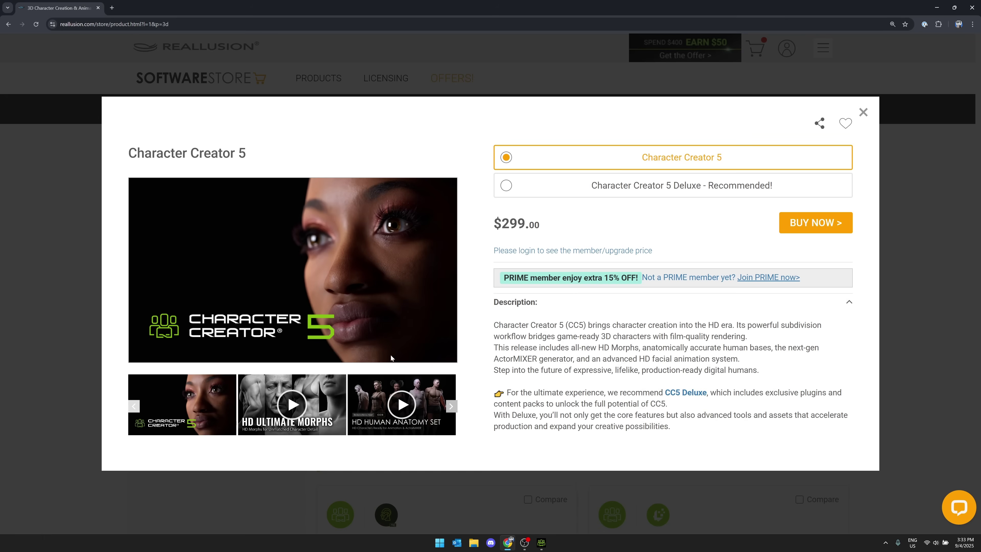
click(649, 185)
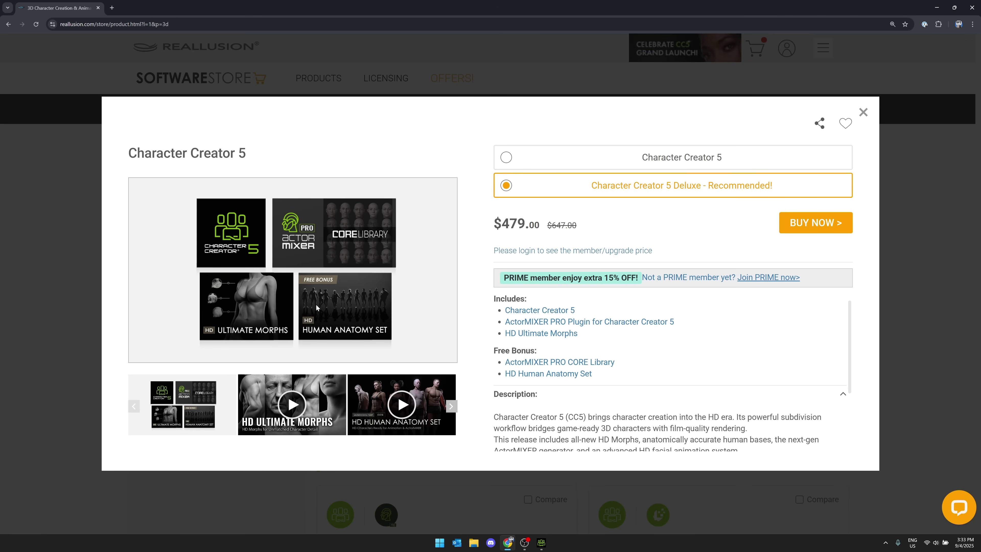
click(864, 112)
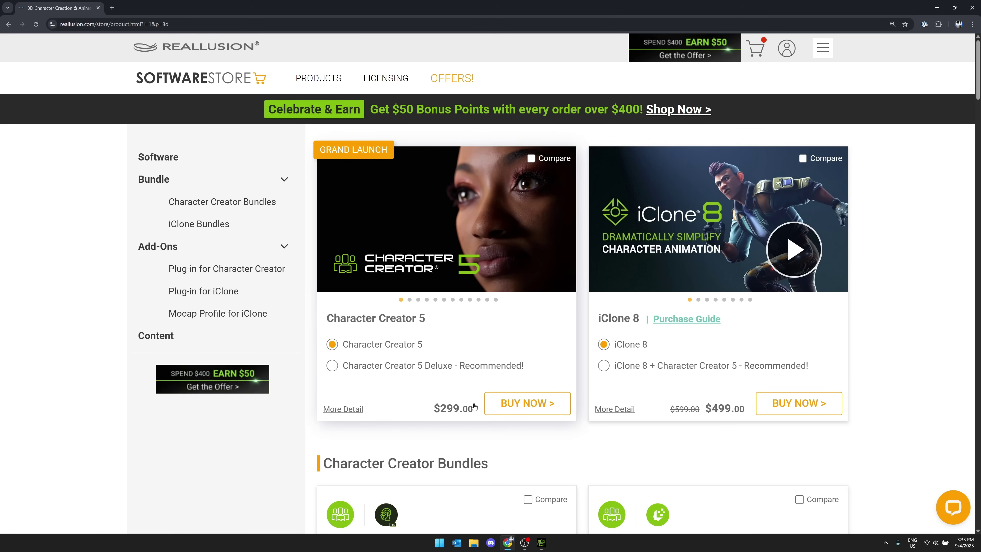
Step: Switch from the browser back to the Character Creator 5 window with Alt+Tab
key(alt+Tab)
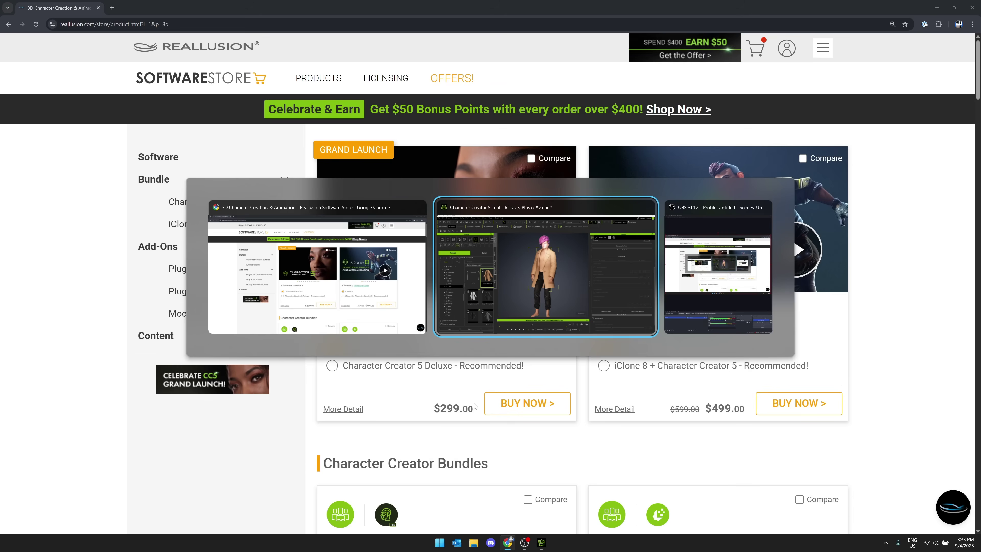